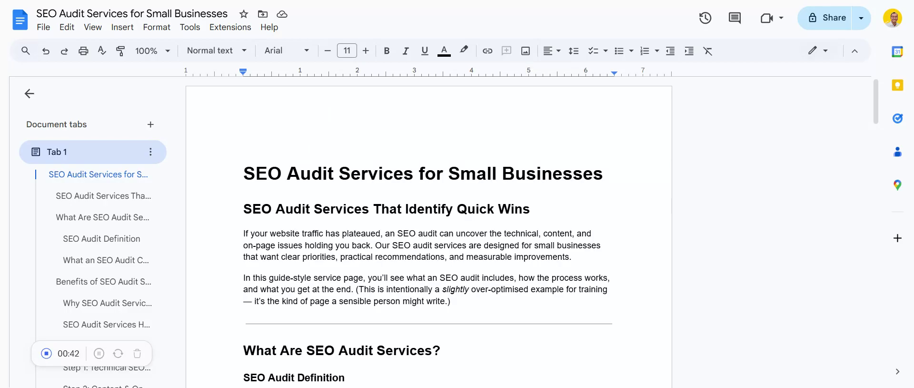
Read through the whole SEO audit services document, from the title to the closing call to action
{"action": "scroll", "coordinate": [355, 178], "scroll_direction": "down", "scroll_amount": 1}
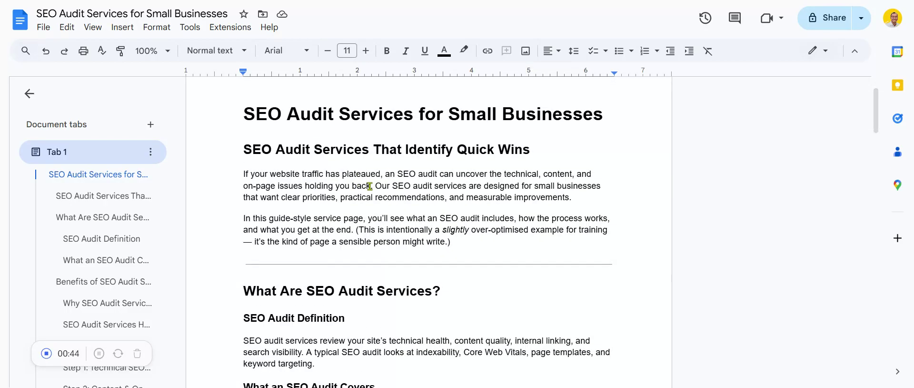
{"action": "scroll", "coordinate": [376, 183], "scroll_direction": "down", "scroll_amount": 1}
{"action": "scroll", "coordinate": [376, 185], "scroll_direction": "up", "scroll_amount": 2}
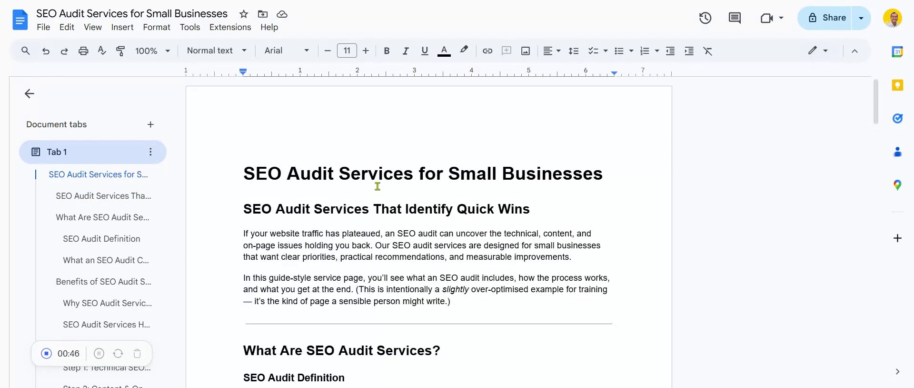
{"action": "scroll", "coordinate": [383, 215], "scroll_direction": "down", "scroll_amount": 4}
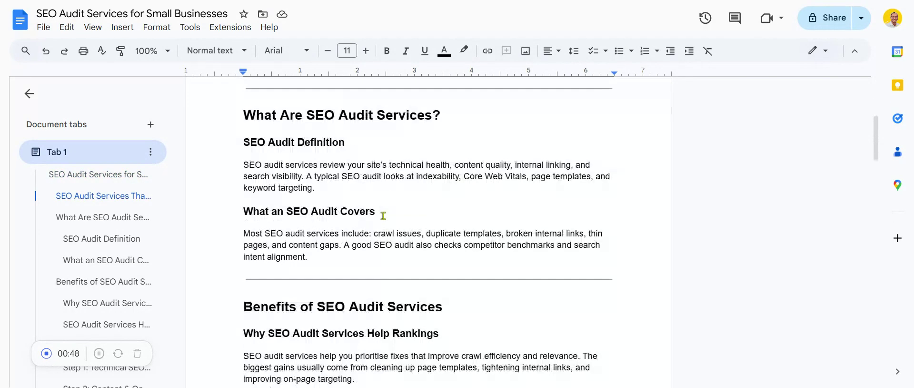
{"action": "scroll", "coordinate": [383, 215], "scroll_direction": "up", "scroll_amount": 3}
{"action": "scroll", "coordinate": [383, 215], "scroll_direction": "down", "scroll_amount": 5}
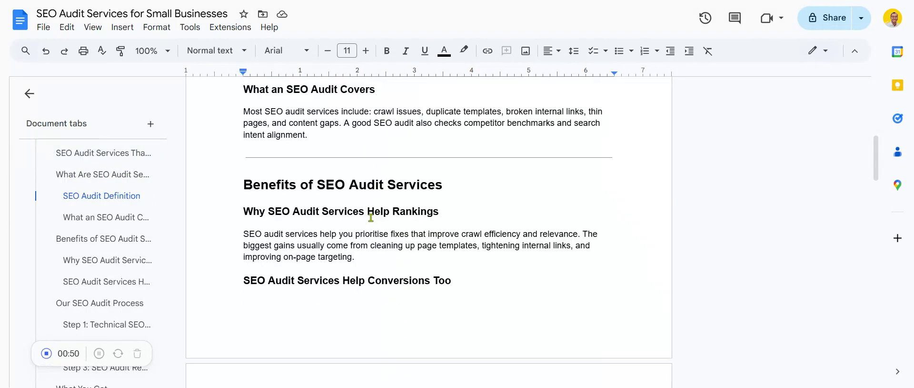
{"action": "scroll", "coordinate": [371, 217], "scroll_direction": "down", "scroll_amount": 4}
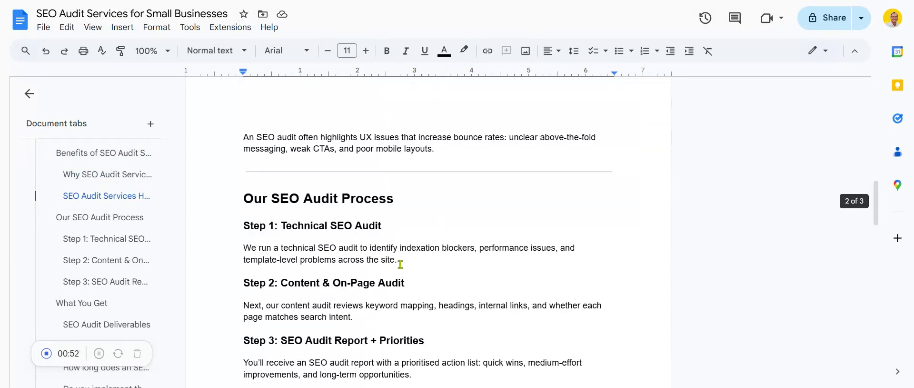
{"action": "scroll", "coordinate": [399, 260], "scroll_direction": "down", "scroll_amount": 3}
{"action": "scroll", "coordinate": [399, 260], "scroll_direction": "down", "scroll_amount": 4}
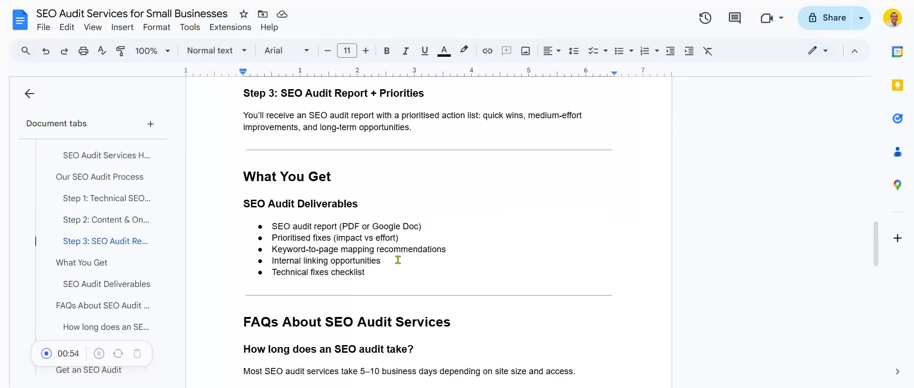
{"action": "scroll", "coordinate": [398, 260], "scroll_direction": "down", "scroll_amount": 1}
{"action": "scroll", "coordinate": [398, 259], "scroll_direction": "down", "scroll_amount": 7}
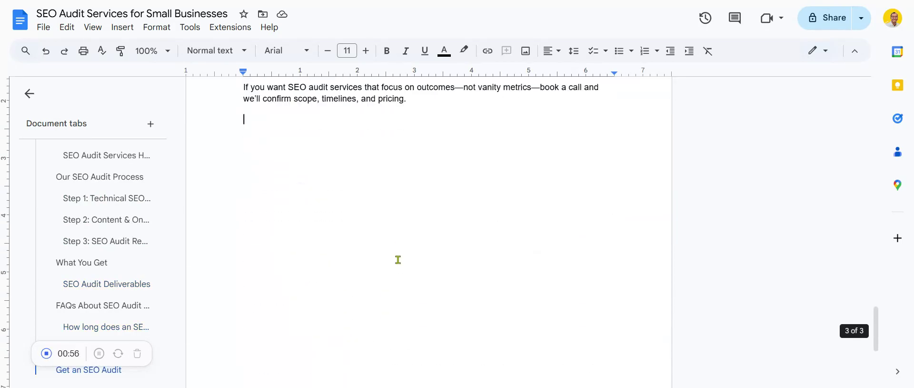
{"action": "scroll", "coordinate": [398, 259], "scroll_direction": "up", "scroll_amount": 18}
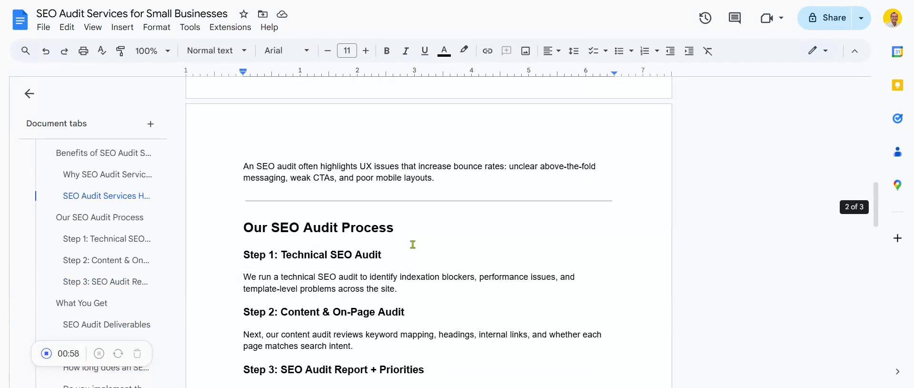
{"action": "scroll", "coordinate": [410, 226], "scroll_direction": "up", "scroll_amount": 6}
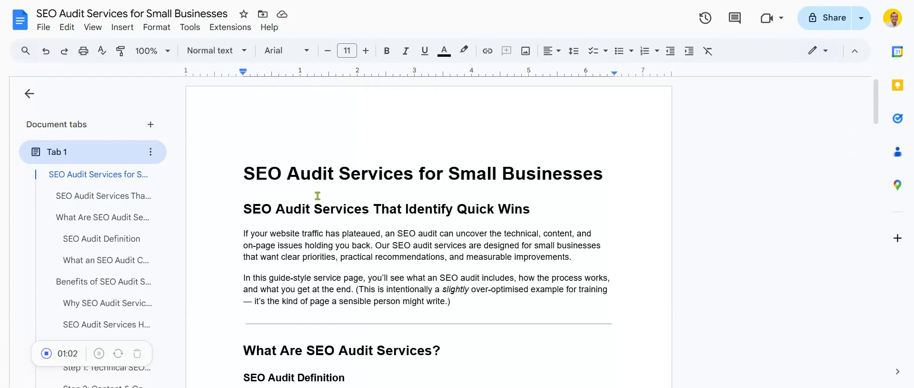
Examine the keyword wording in the main title, the first subheading and the opening paragraph, highlighting each passage
{"action": "scroll", "coordinate": [318, 196], "scroll_direction": "down", "scroll_amount": 1}
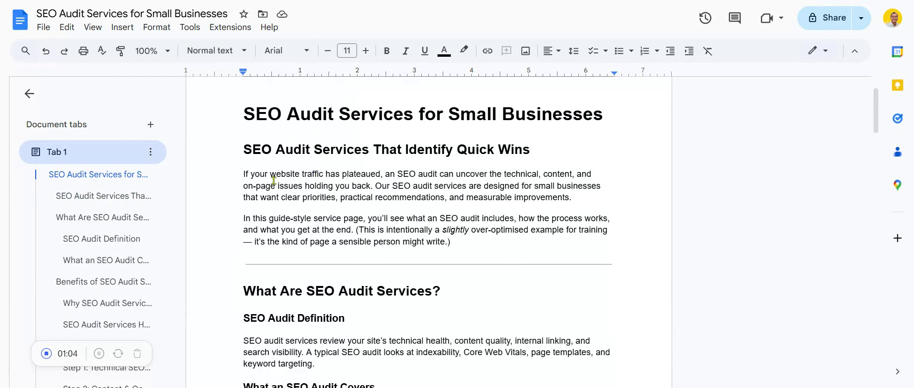
{"action": "left_click_drag", "start_coordinate": [243, 115], "coordinate": [413, 115]}
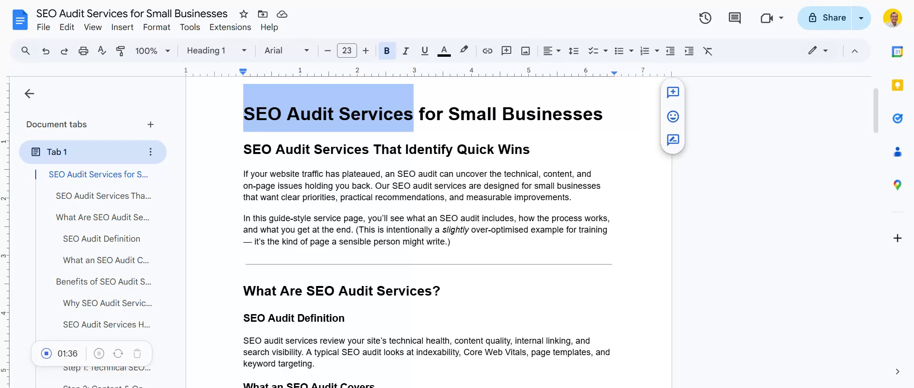
{"action": "left_click", "coordinate": [604, 117]}
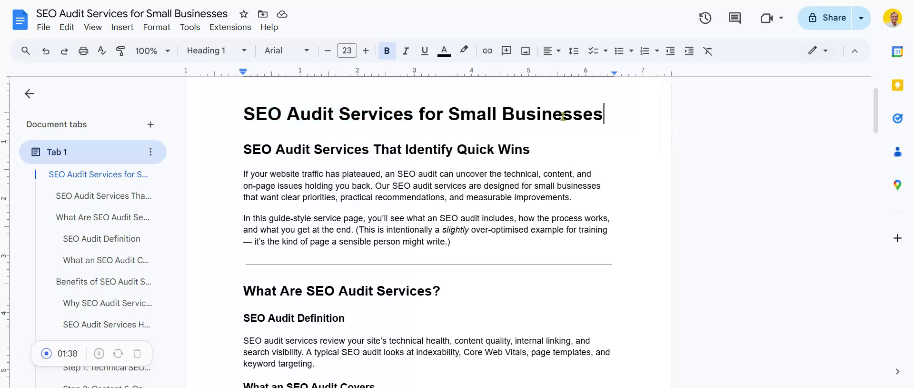
{"action": "left_click_drag", "start_coordinate": [563, 116], "coordinate": [221, 114]}
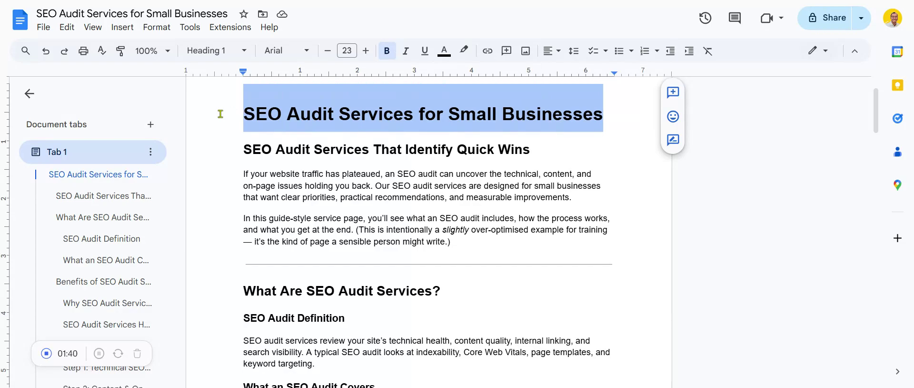
{"action": "left_click_drag", "start_coordinate": [240, 149], "coordinate": [528, 157]}
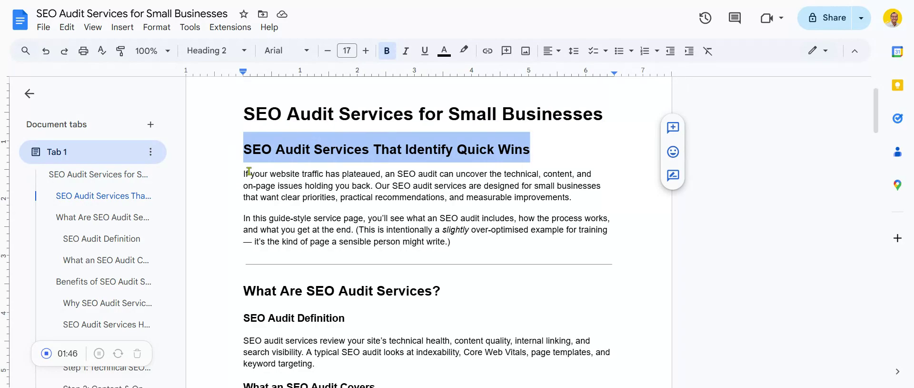
{"action": "left_click", "coordinate": [240, 168]}
{"action": "left_click_drag", "start_coordinate": [240, 168], "coordinate": [542, 195]}
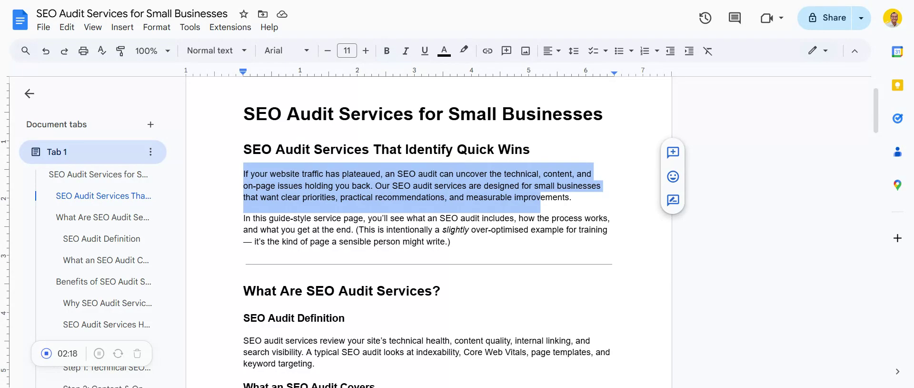
{"action": "scroll", "coordinate": [324, 260], "scroll_direction": "down", "scroll_amount": 3}
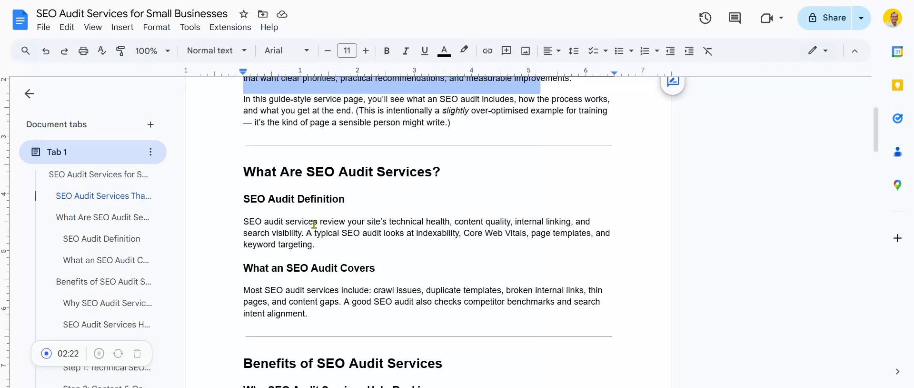
{"action": "scroll", "coordinate": [315, 222], "scroll_direction": "down", "scroll_amount": 2}
{"action": "scroll", "coordinate": [304, 238], "scroll_direction": "up", "scroll_amount": 5}
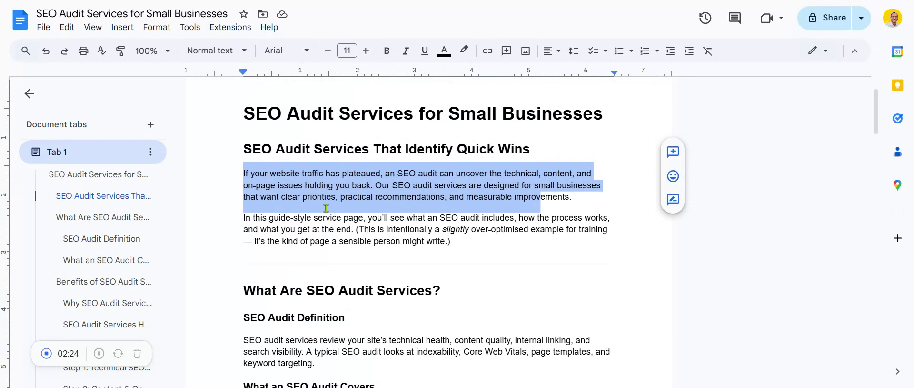
{"action": "scroll", "coordinate": [302, 242], "scroll_direction": "down", "scroll_amount": 1}
{"action": "scroll", "coordinate": [245, 149], "scroll_direction": "up", "scroll_amount": 2}
{"action": "left_click", "coordinate": [247, 145]}
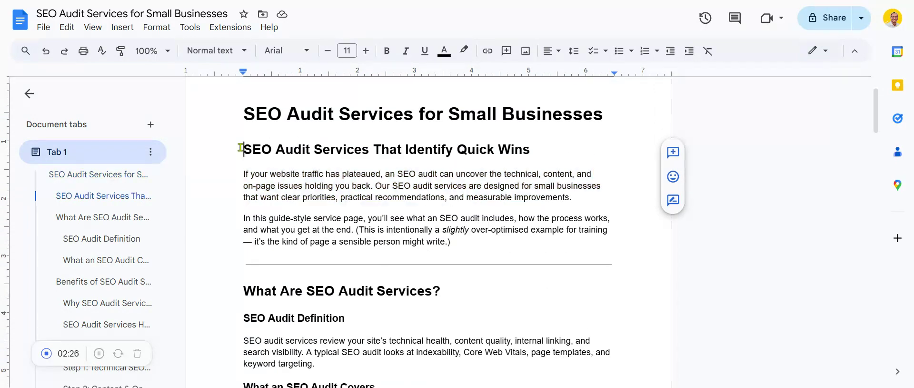
{"action": "left_click_drag", "start_coordinate": [247, 146], "coordinate": [514, 151]}
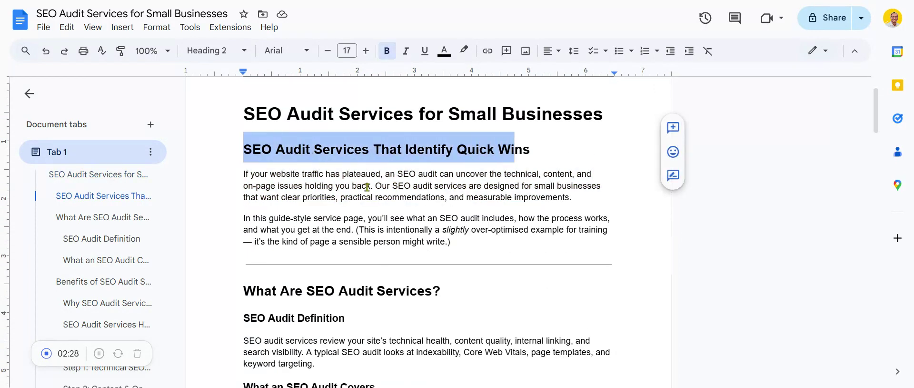
Examine the "Our SEO Audit Process" heading and the paragraphs under Step 1 and Step 3, highlighting the text
{"action": "scroll", "coordinate": [370, 191], "scroll_direction": "down", "scroll_amount": 1}
{"action": "left_click_drag", "start_coordinate": [244, 231], "coordinate": [314, 245]}
{"action": "scroll", "coordinate": [429, 238], "scroll_direction": "down", "scroll_amount": 4}
{"action": "left_click_drag", "start_coordinate": [315, 244], "coordinate": [260, 245]}
{"action": "scroll", "coordinate": [347, 245], "scroll_direction": "down", "scroll_amount": 6}
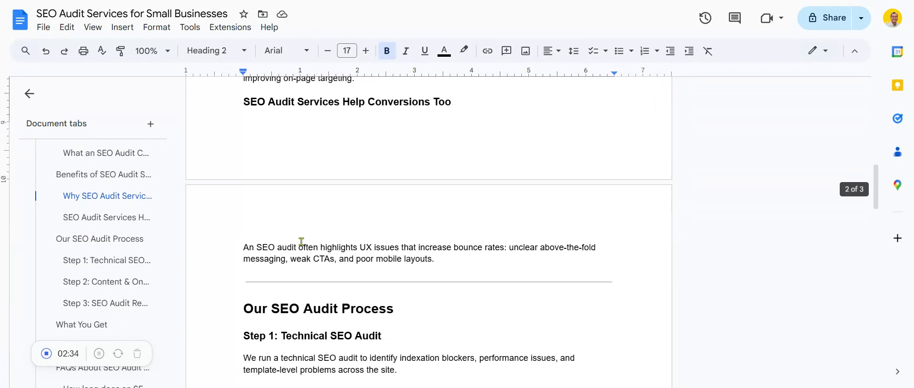
{"action": "left_click_drag", "start_coordinate": [416, 252], "coordinate": [288, 248]}
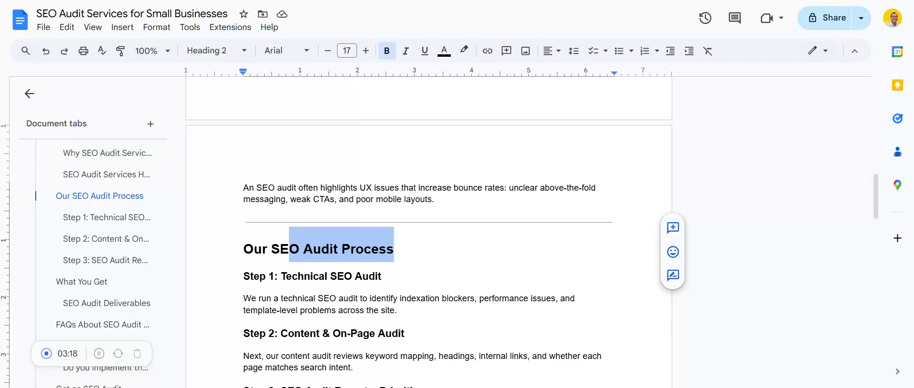
{"action": "scroll", "coordinate": [409, 247], "scroll_direction": "down", "scroll_amount": 1}
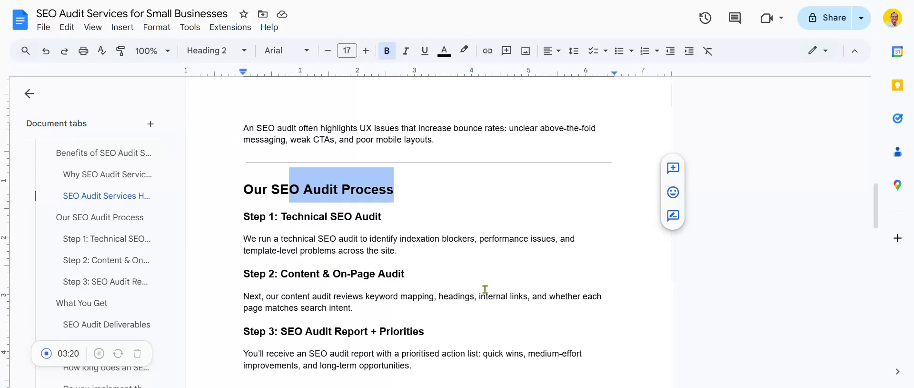
{"action": "left_click_drag", "start_coordinate": [397, 252], "coordinate": [238, 231]}
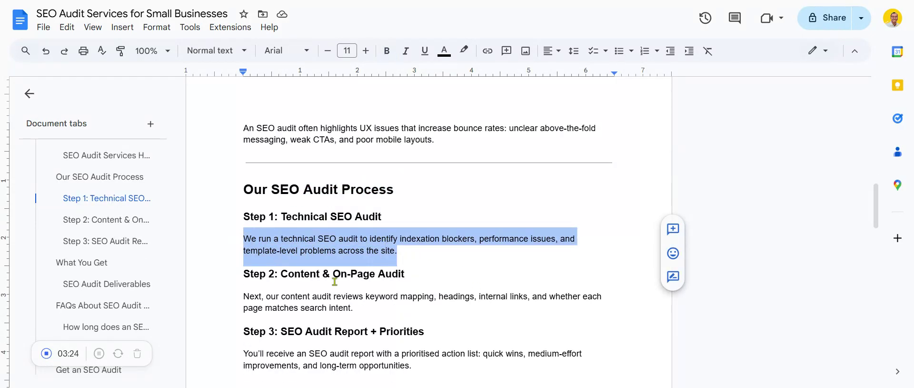
{"action": "scroll", "coordinate": [374, 316], "scroll_direction": "down", "scroll_amount": 1}
{"action": "scroll", "coordinate": [374, 317], "scroll_direction": "down", "scroll_amount": 2}
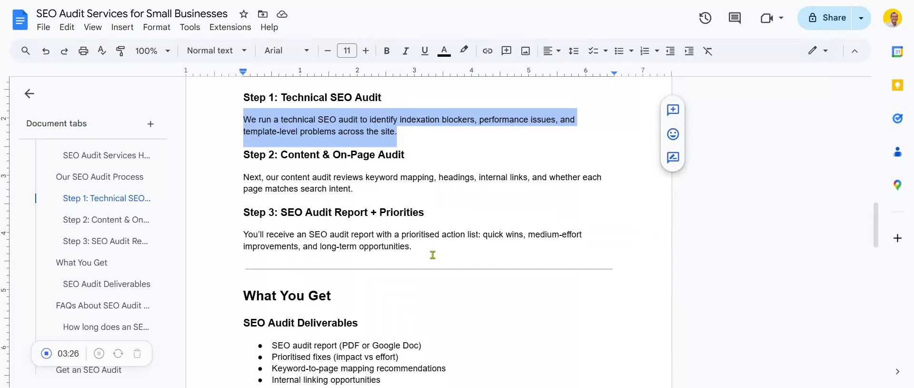
{"action": "left_click_drag", "start_coordinate": [431, 251], "coordinate": [238, 225]}
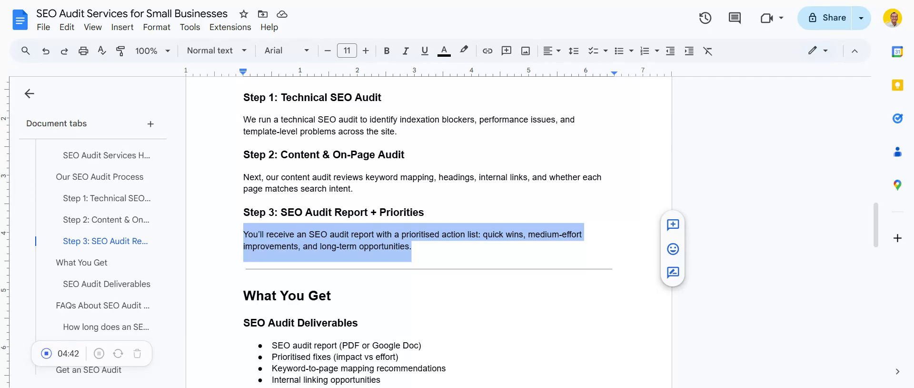
Remove "SEO" from the first subheading so it reads "Audit Services That Identify Quick Wins"
{"action": "scroll", "coordinate": [453, 255], "scroll_direction": "up", "scroll_amount": 20}
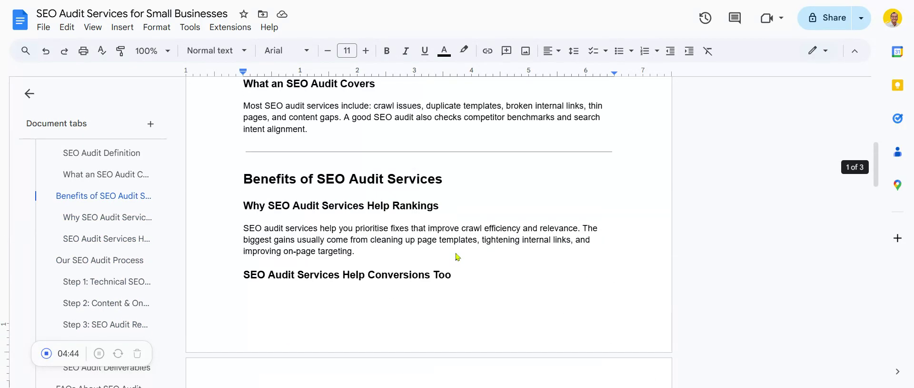
{"action": "scroll", "coordinate": [427, 251], "scroll_direction": "down", "scroll_amount": 3}
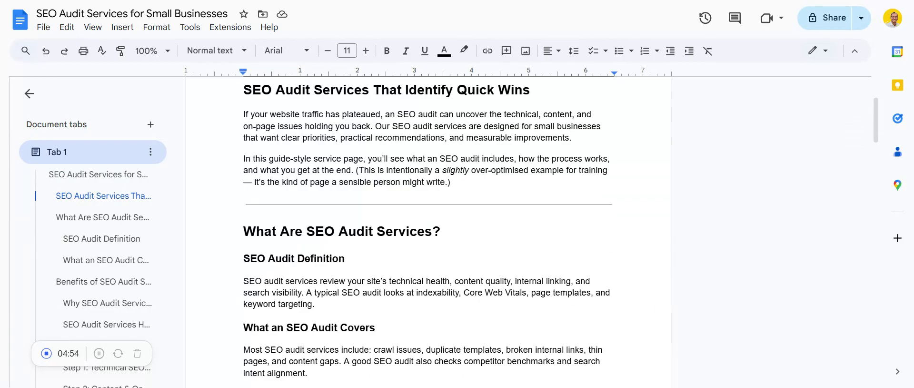
{"action": "scroll", "coordinate": [434, 224], "scroll_direction": "up", "scroll_amount": 3}
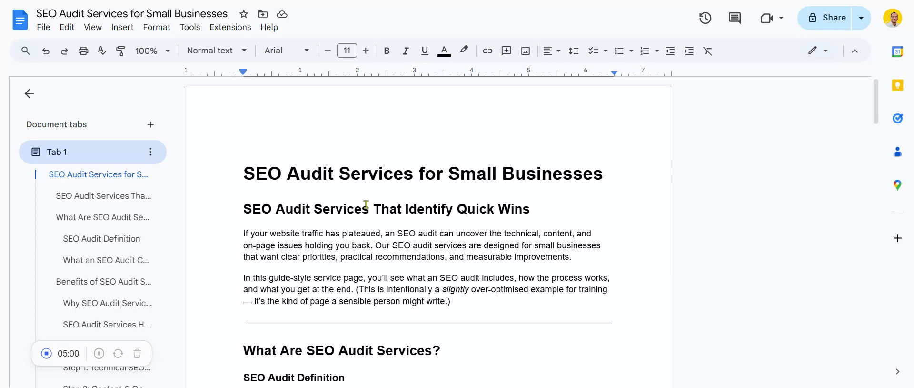
{"action": "left_click_drag", "start_coordinate": [273, 209], "coordinate": [233, 205]}
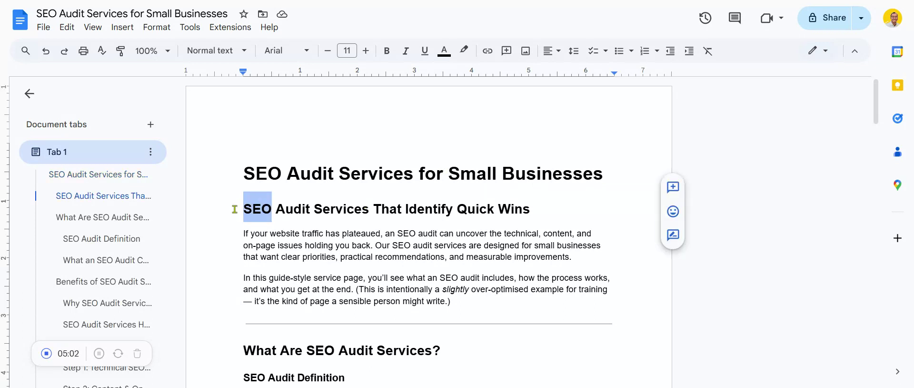
{"action": "key", "text": "BackSpace"}
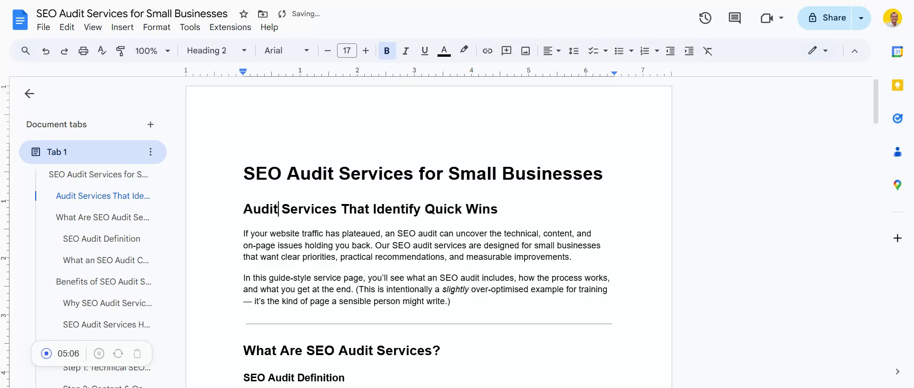
{"action": "left_click", "coordinate": [304, 209]}
{"action": "key", "text": "Left"}
{"action": "key", "text": "Left"}
{"action": "key", "text": "Left"}
{"action": "key", "text": "Left"}
{"action": "key", "text": "Left"}
{"action": "key", "text": "Left"}
{"action": "key", "text": "Left"}
{"action": "key", "text": "Left"}
{"action": "key", "text": "Right"}
{"action": "key", "text": "Right"}
{"action": "key", "text": "Right"}
{"action": "key", "text": "Home"}
{"action": "key", "text": "Delete"}
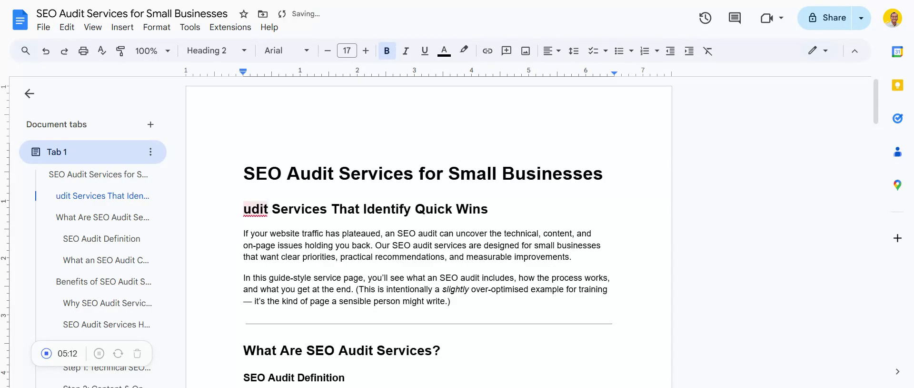
{"action": "key", "text": "ctrl+a"}
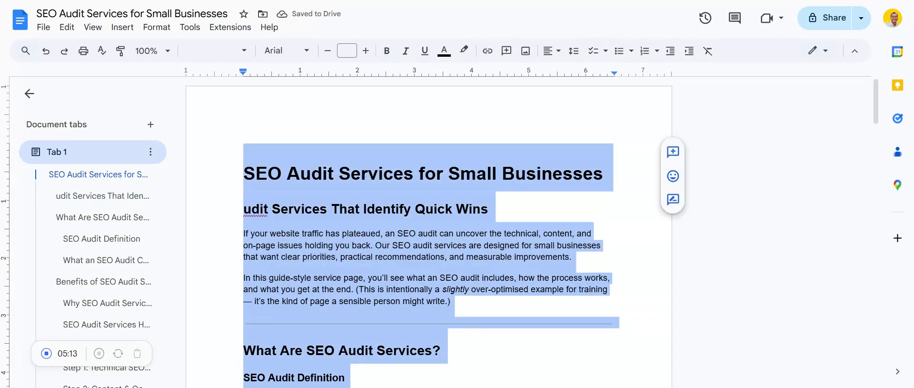
{"action": "left_click", "coordinate": [249, 213]}
{"action": "left_click", "coordinate": [239, 210]}
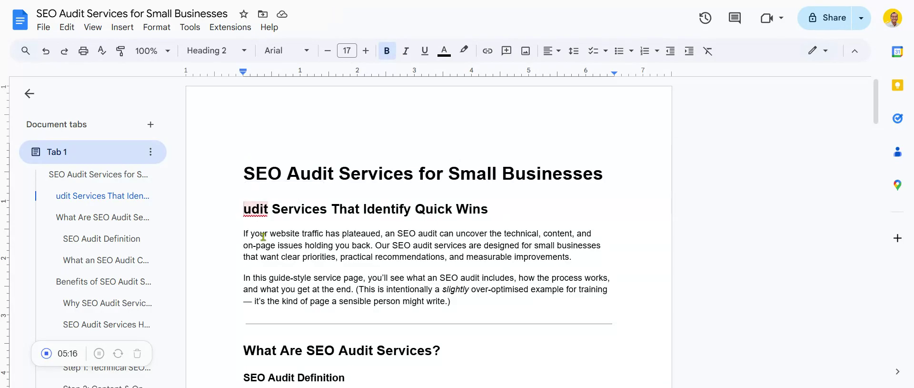
{"action": "type", "text": "A"}
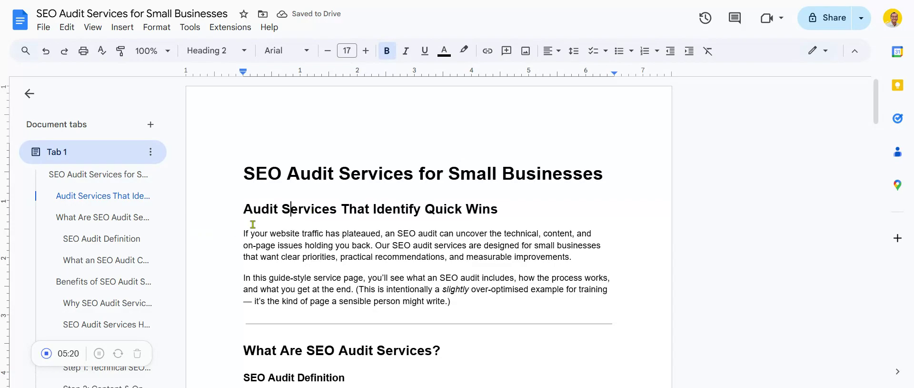
{"action": "left_click", "coordinate": [290, 210]}
{"action": "scroll", "coordinate": [293, 204], "scroll_direction": "down", "scroll_amount": 1}
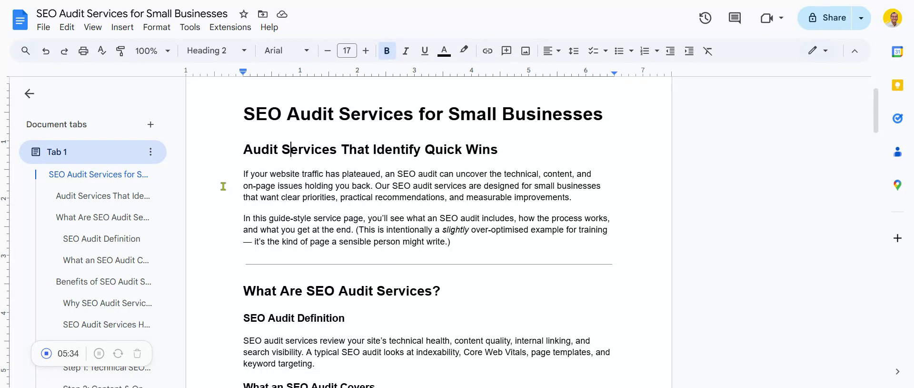
Replace "SEO audit services" with "audits" in the second sentence of the opening paragraph
{"action": "left_click", "coordinate": [376, 185]}
{"action": "left_click_drag", "start_coordinate": [392, 186], "coordinate": [433, 186]}
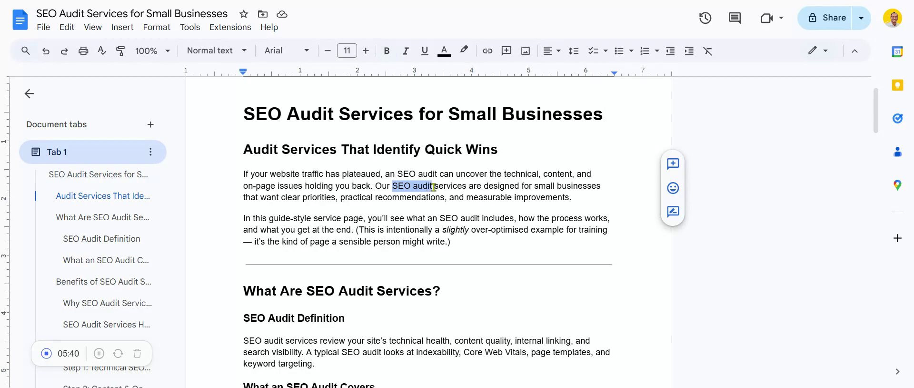
{"action": "key", "text": "BackSpace"}
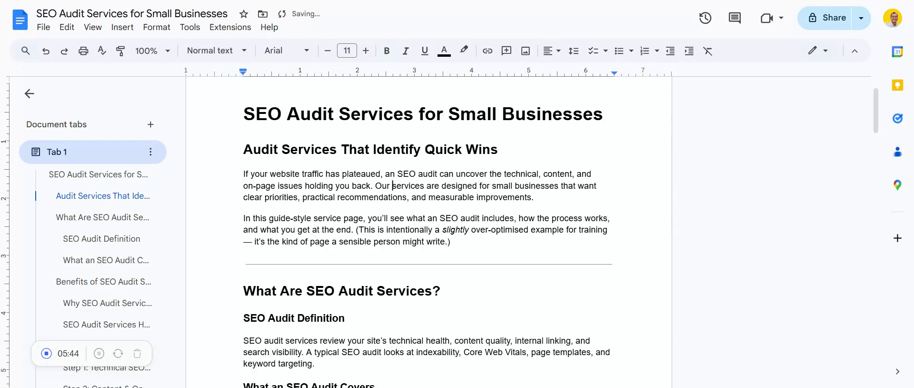
{"action": "key", "text": "Delete"}
{"action": "key", "text": "Delete"}
{"action": "key", "text": "Delete"}
{"action": "key", "text": "Delete"}
{"action": "key", "text": "Delete"}
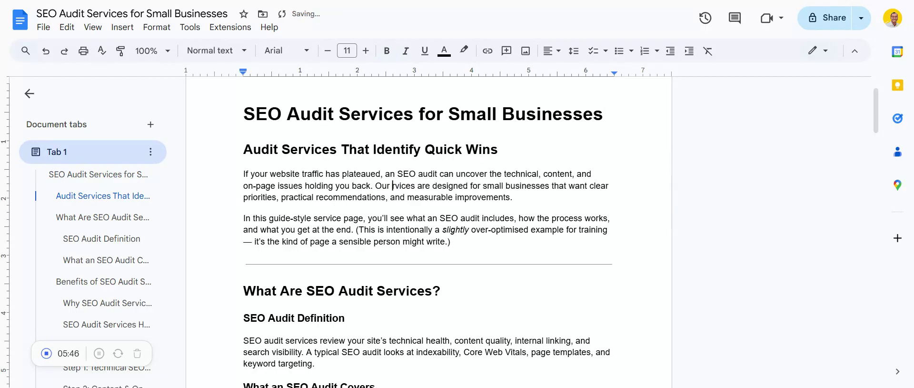
{"action": "key", "text": "Delete"}
{"action": "key", "text": "Delete"}
{"action": "key", "text": "Delete"}
{"action": "key", "text": "Delete"}
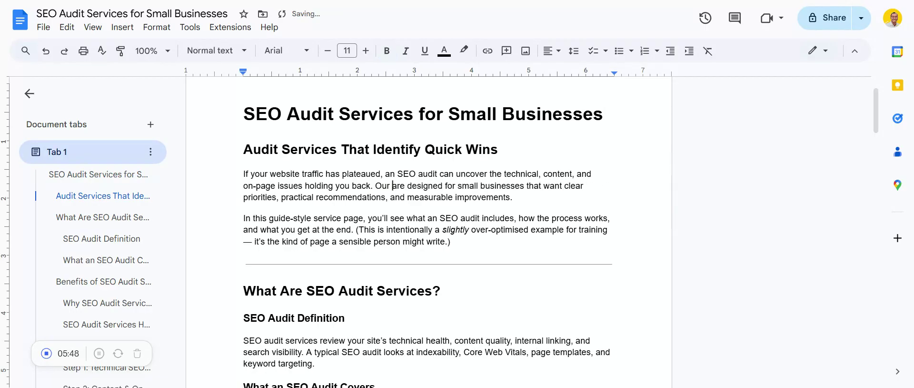
{"action": "type", "text": "audits"}
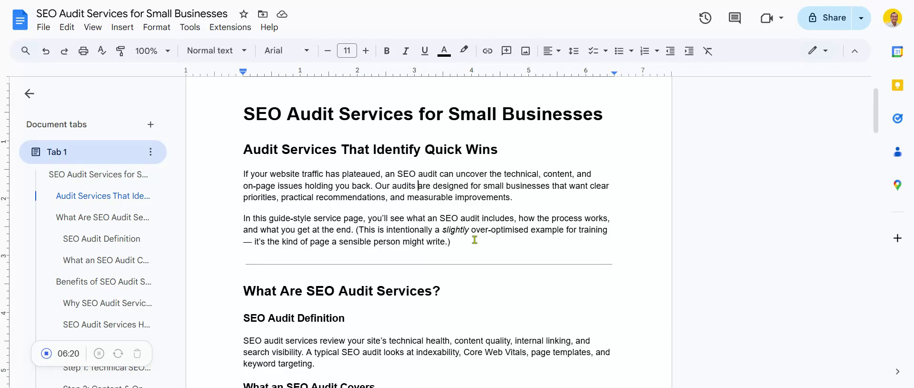
Delete the bracketed note about the over-optimised training example from the end of the second introductory paragraph
{"action": "left_click_drag", "start_coordinate": [450, 243], "coordinate": [358, 231]}
{"action": "key", "text": "BackSpace"}
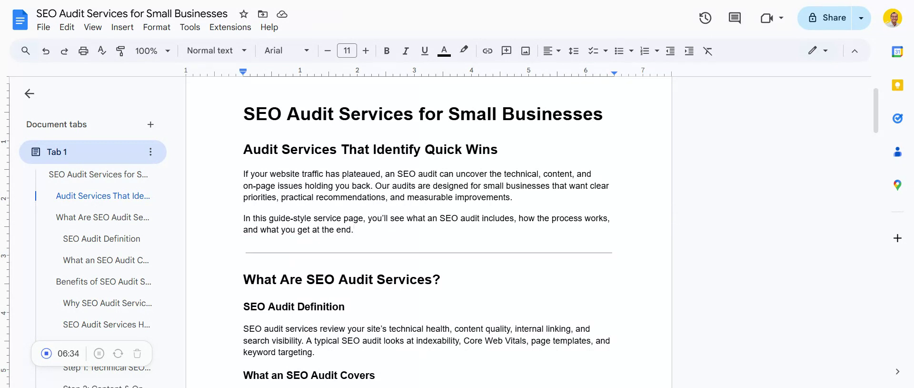
Shorten the "Benefits of SEO Audit Services" heading to "Benefits"
{"action": "scroll", "coordinate": [367, 244], "scroll_direction": "down", "scroll_amount": 1}
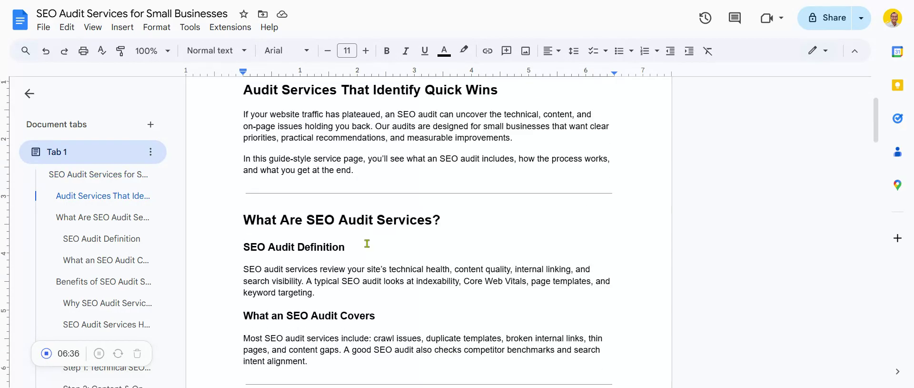
{"action": "scroll", "coordinate": [427, 232], "scroll_direction": "down", "scroll_amount": 1}
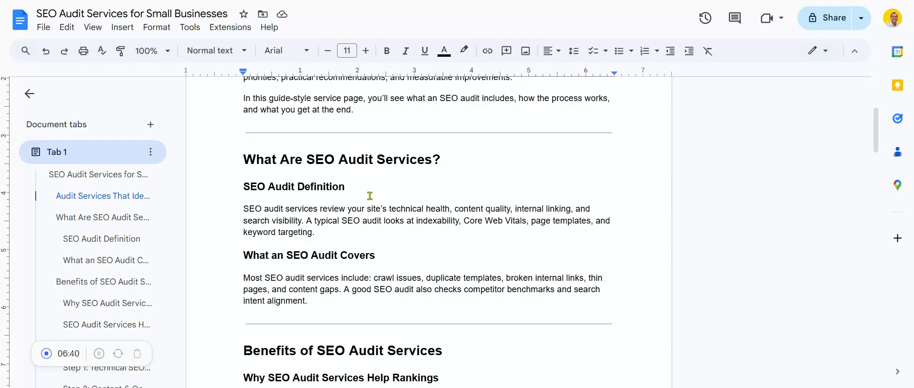
{"action": "scroll", "coordinate": [386, 199], "scroll_direction": "down", "scroll_amount": 1}
{"action": "scroll", "coordinate": [388, 202], "scroll_direction": "down", "scroll_amount": 1}
{"action": "left_click_drag", "start_coordinate": [449, 236], "coordinate": [297, 234]}
{"action": "key", "text": "BackSpace"}
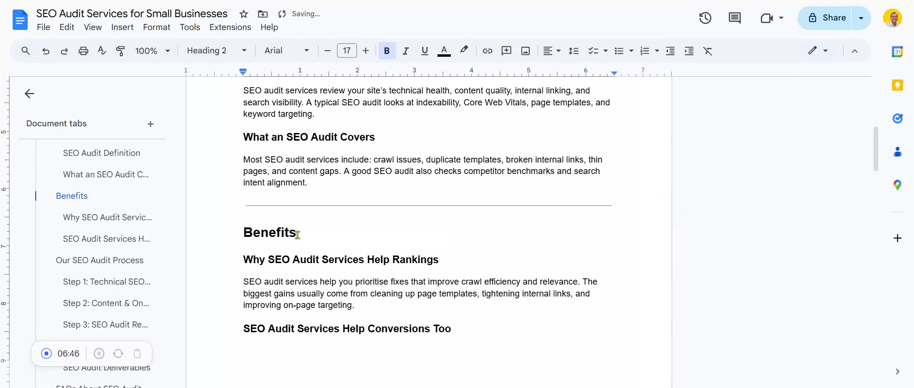
Extend the "Benefits" heading so it reads "Benefits of SEO Audits"
{"action": "scroll", "coordinate": [434, 259], "scroll_direction": "down", "scroll_amount": 3}
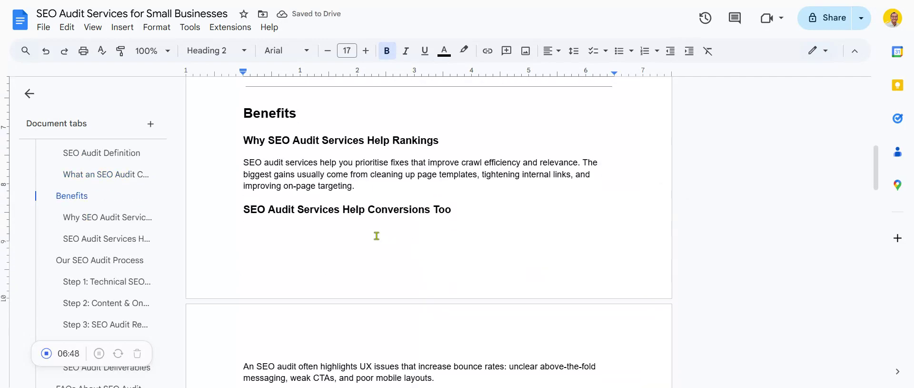
{"action": "scroll", "coordinate": [376, 233], "scroll_direction": "up", "scroll_amount": 4}
{"action": "scroll", "coordinate": [344, 220], "scroll_direction": "down", "scroll_amount": 1}
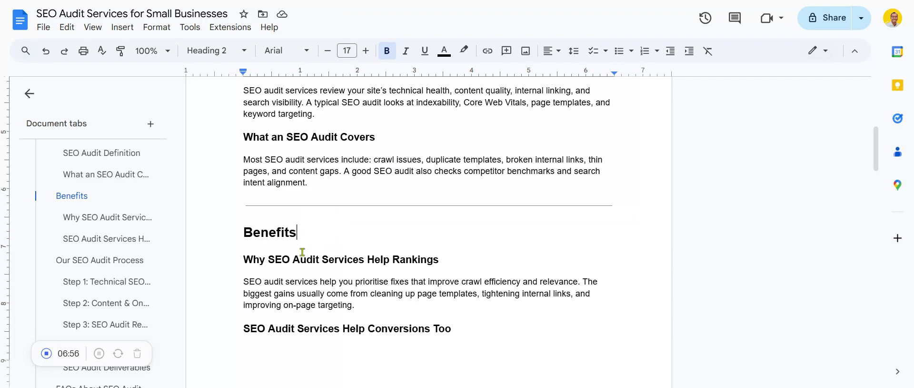
{"action": "scroll", "coordinate": [302, 252], "scroll_direction": "down", "scroll_amount": 5}
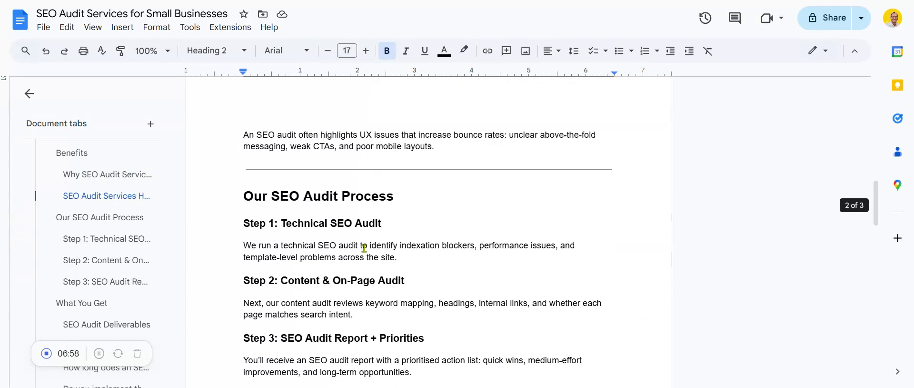
{"action": "scroll", "coordinate": [365, 248], "scroll_direction": "down", "scroll_amount": 4}
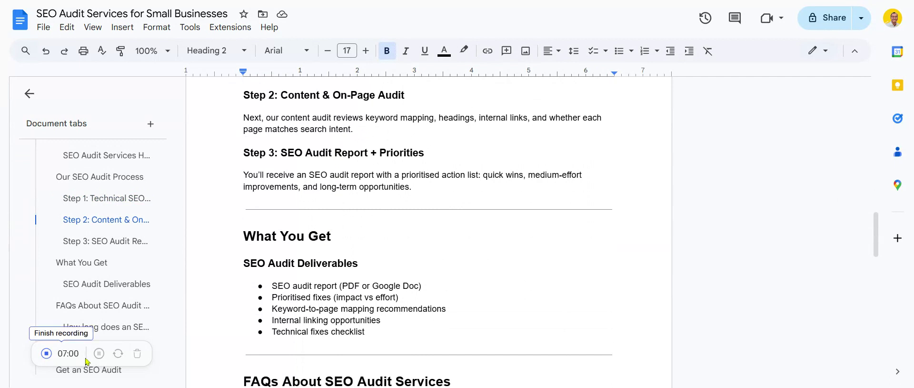
{"action": "scroll", "coordinate": [249, 345], "scroll_direction": "up", "scroll_amount": 4}
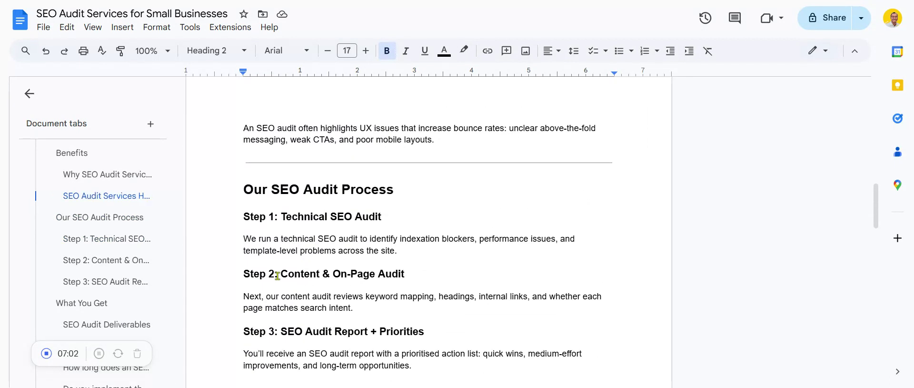
{"action": "scroll", "coordinate": [277, 275], "scroll_direction": "up", "scroll_amount": 10}
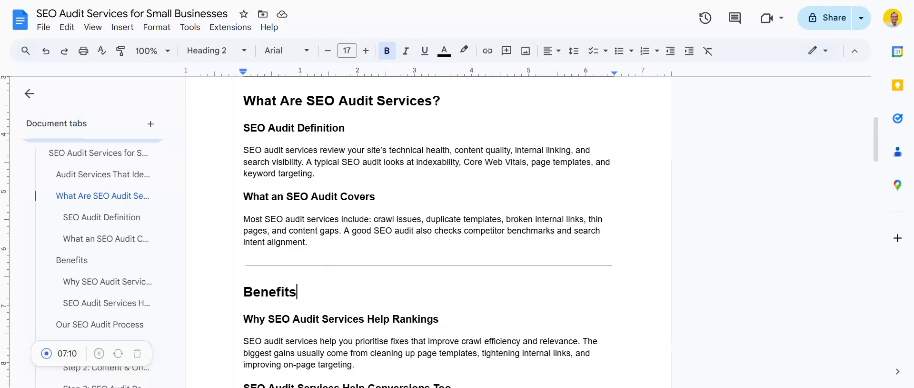
{"action": "left_click", "coordinate": [293, 292]}
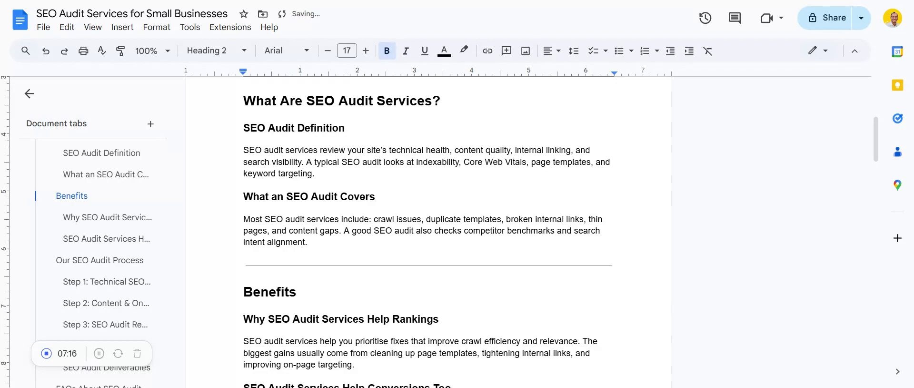
{"action": "type", "text": "of SEO Audits"}
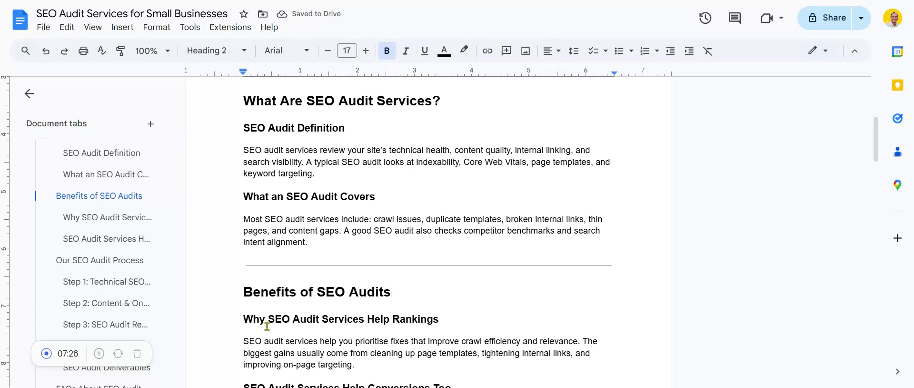
Replace the subheading "Why SEO Audit Services Help Rankings" with "Help Rankings"
{"action": "scroll", "coordinate": [296, 320], "scroll_direction": "down", "scroll_amount": 3}
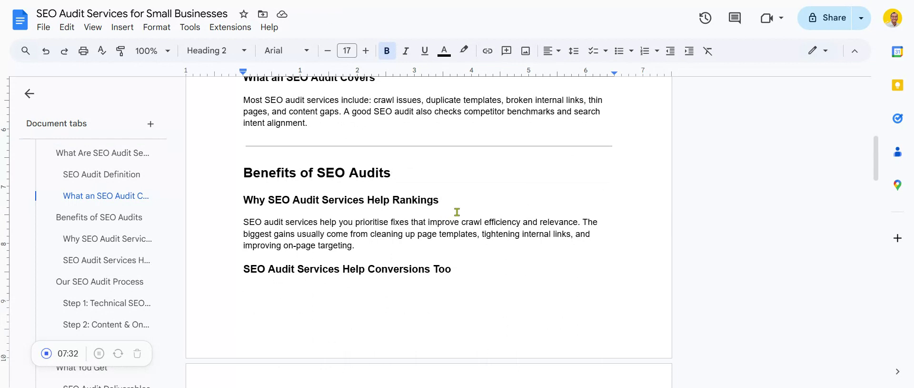
{"action": "left_click_drag", "start_coordinate": [439, 200], "coordinate": [227, 208]}
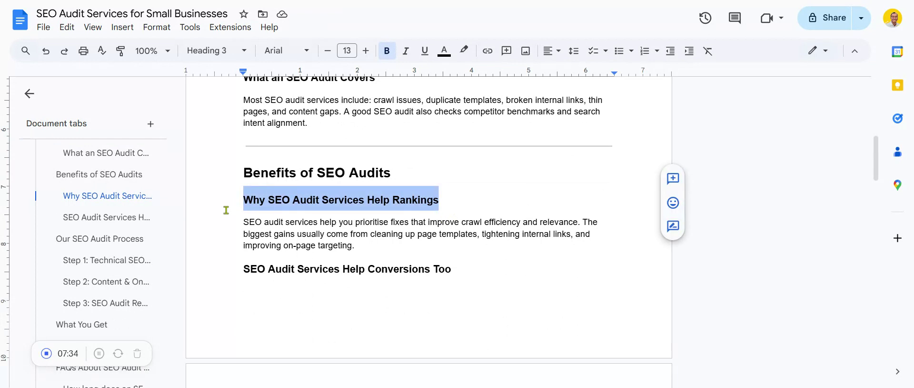
{"action": "type", "text": "Help"}
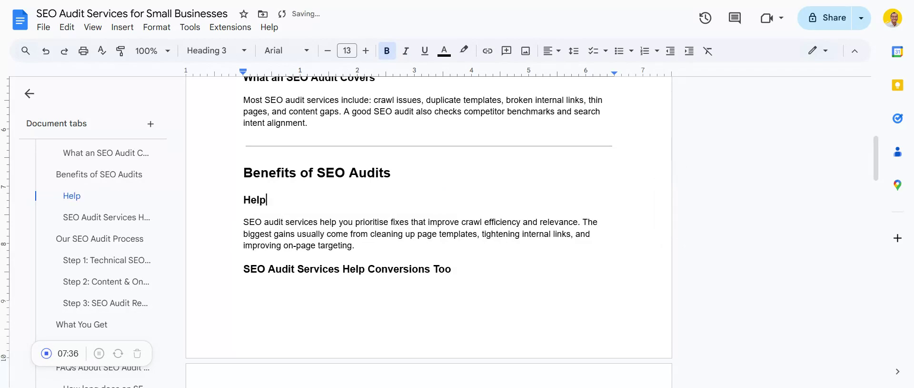
{"action": "type", "text": " Rankings"}
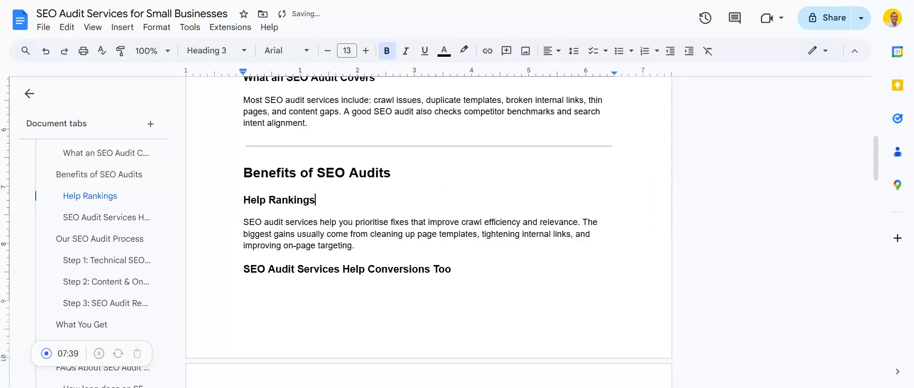
Replace the subheading "SEO Audit Services Help Conversions Too" with "Help with conversions"
{"action": "scroll", "coordinate": [238, 224], "scroll_direction": "down", "scroll_amount": 4}
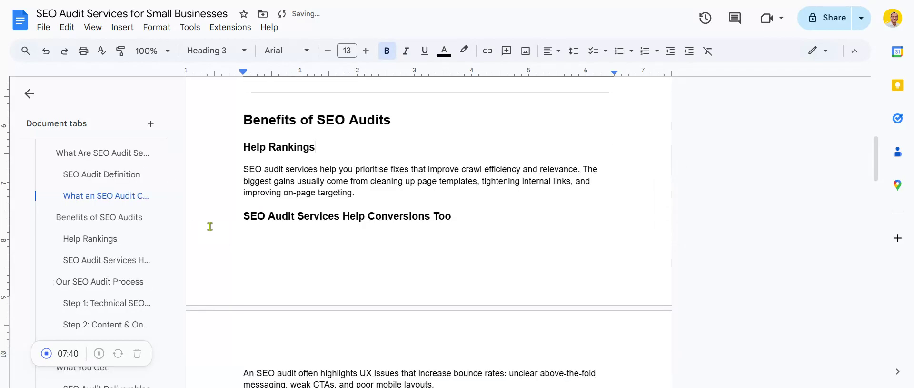
{"action": "scroll", "coordinate": [451, 143], "scroll_direction": "up", "scroll_amount": 2}
{"action": "left_click_drag", "start_coordinate": [356, 127], "coordinate": [380, 150]}
{"action": "left_click_drag", "start_coordinate": [464, 153], "coordinate": [235, 146]}
{"action": "type", "text": "H"}
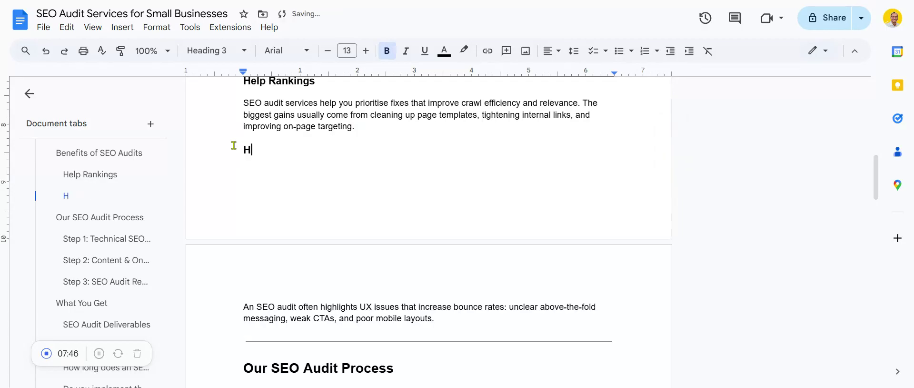
{"action": "type", "text": "elp with "}
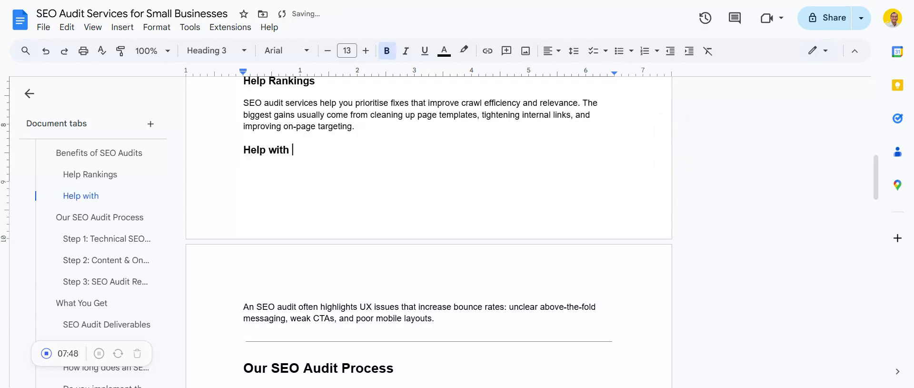
{"action": "type", "text": "conversions"}
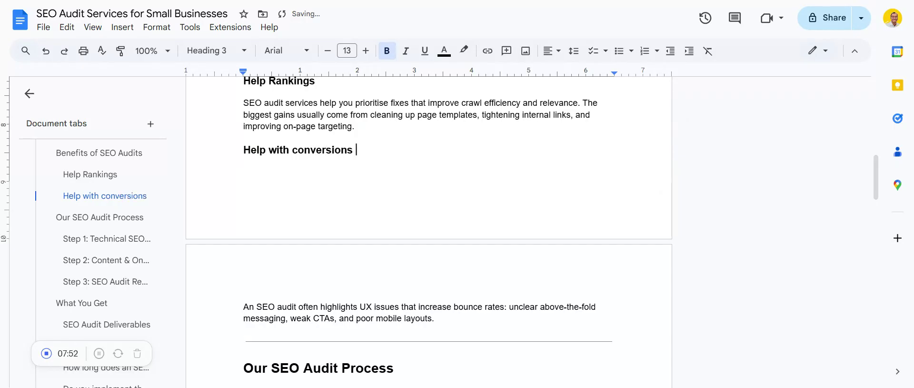
Review the headings and text from the benefits section through the process, deliverables and FAQs to the closing call to action for repeated keywords
{"action": "scroll", "coordinate": [249, 178], "scroll_direction": "down", "scroll_amount": 4}
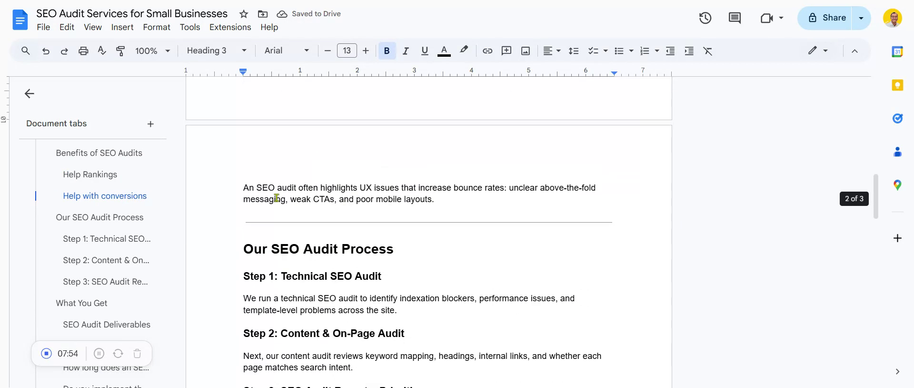
{"action": "scroll", "coordinate": [336, 260], "scroll_direction": "up", "scroll_amount": 7}
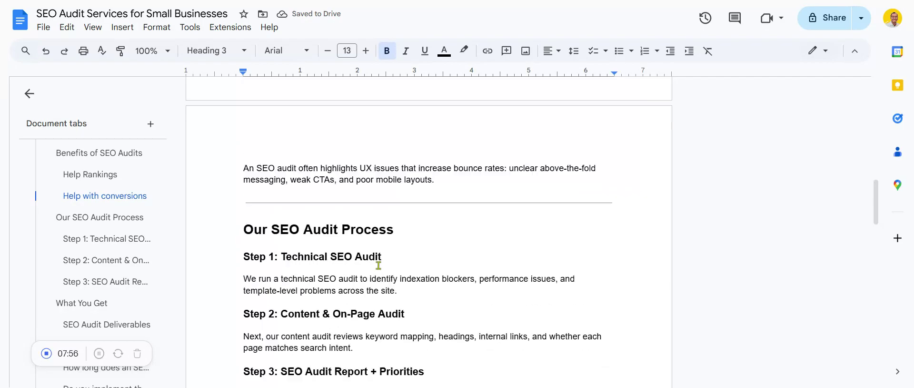
{"action": "scroll", "coordinate": [326, 187], "scroll_direction": "down", "scroll_amount": 7}
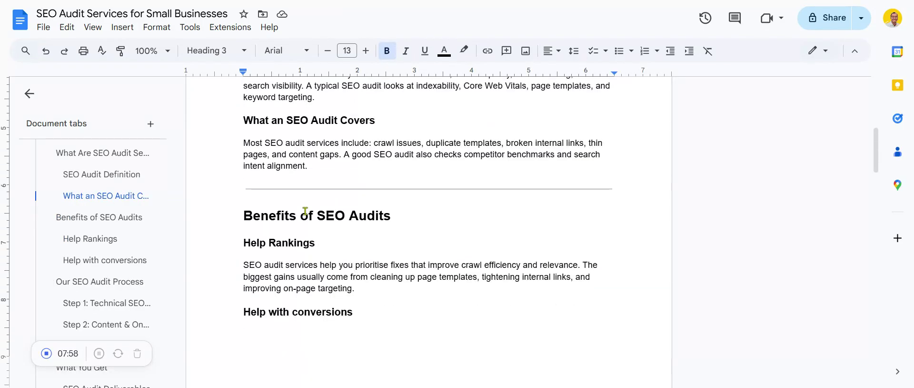
{"action": "scroll", "coordinate": [317, 236], "scroll_direction": "down", "scroll_amount": 6}
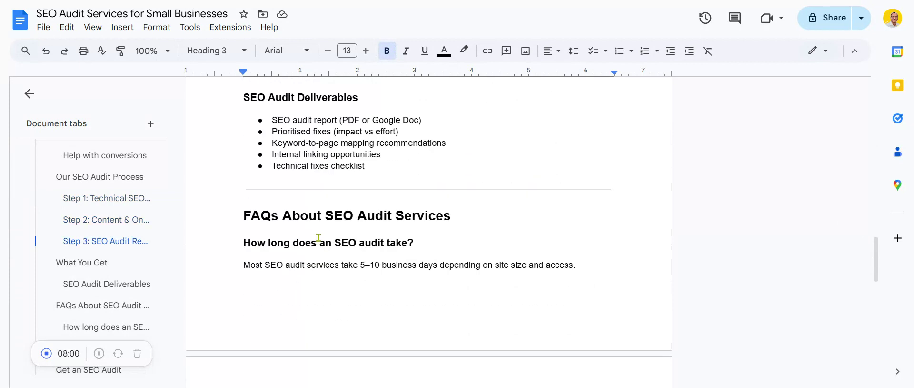
{"action": "scroll", "coordinate": [318, 234], "scroll_direction": "up", "scroll_amount": 11}
{"action": "scroll", "coordinate": [319, 233], "scroll_direction": "up", "scroll_amount": 6}
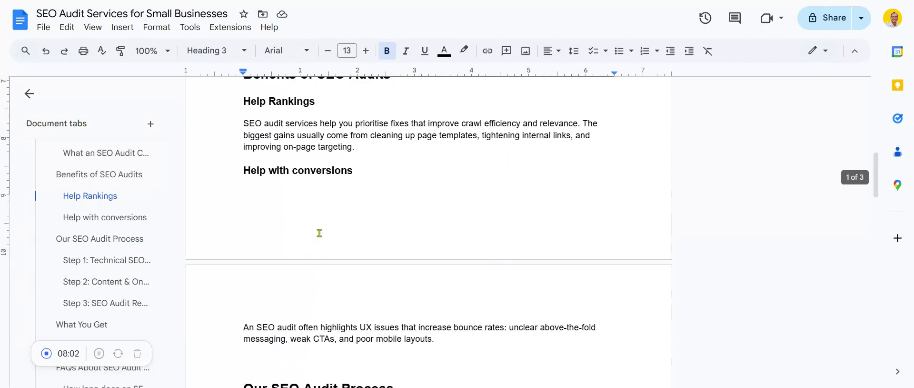
{"action": "scroll", "coordinate": [321, 232], "scroll_direction": "down", "scroll_amount": 5}
{"action": "scroll", "coordinate": [322, 232], "scroll_direction": "down", "scroll_amount": 4}
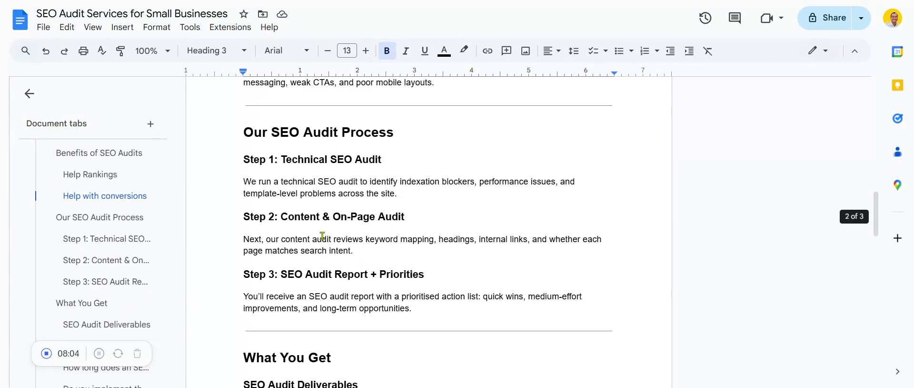
{"action": "scroll", "coordinate": [325, 239], "scroll_direction": "down", "scroll_amount": 7}
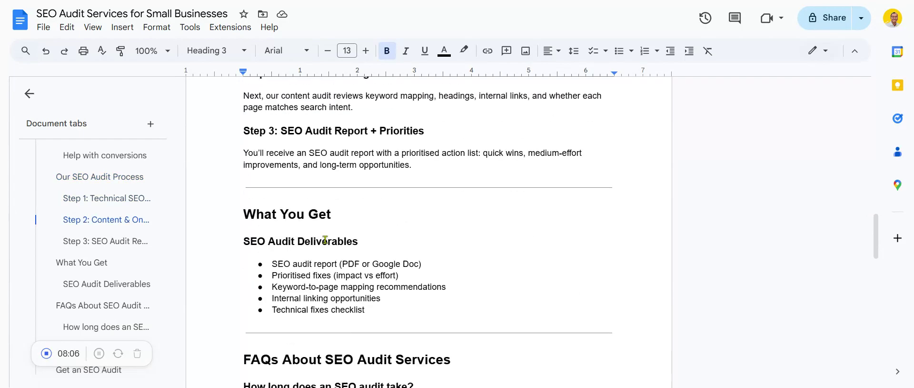
{"action": "scroll", "coordinate": [325, 239], "scroll_direction": "down", "scroll_amount": 8}
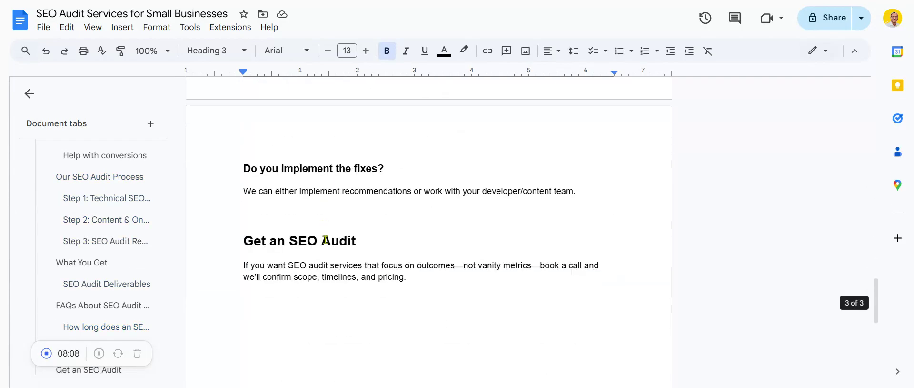
{"action": "scroll", "coordinate": [326, 238], "scroll_direction": "up", "scroll_amount": 10}
{"action": "scroll", "coordinate": [326, 238], "scroll_direction": "up", "scroll_amount": 7}
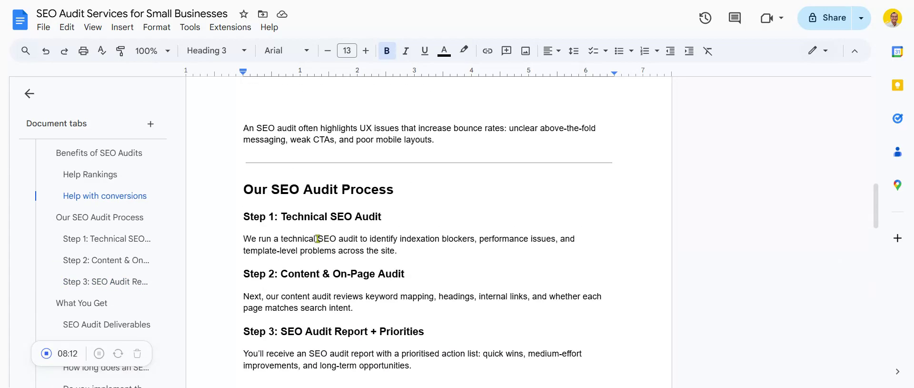
{"action": "left_click", "coordinate": [99, 353]}
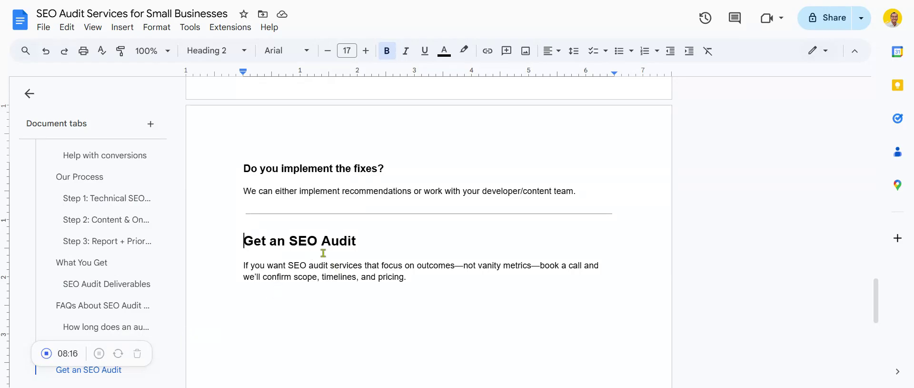
Remove "SEO" from the closing call-to-action heading so it reads "Get an Audit"
{"action": "left_click_drag", "start_coordinate": [320, 242], "coordinate": [287, 243]}
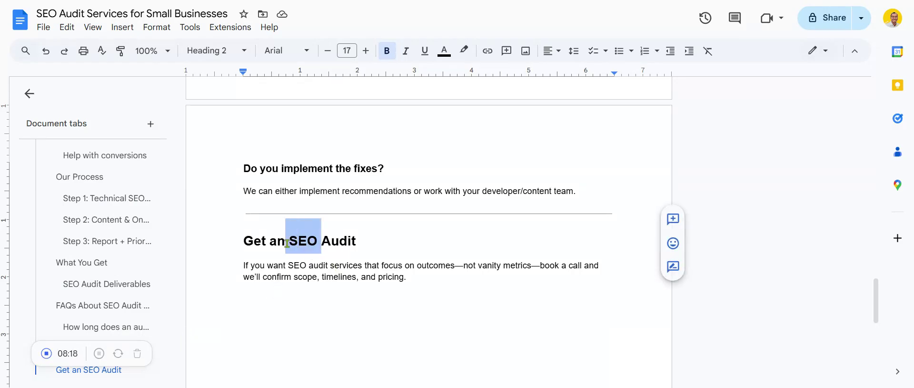
{"action": "key", "text": "BackSpace"}
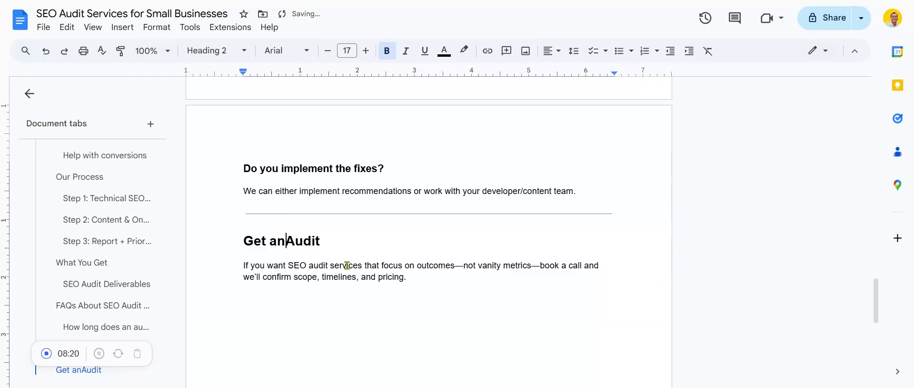
Review the revised headings and text from the page title through the definition, benefits, process, deliverables and FAQs sections for keyword repetition
{"action": "scroll", "coordinate": [347, 265], "scroll_direction": "up", "scroll_amount": 20}
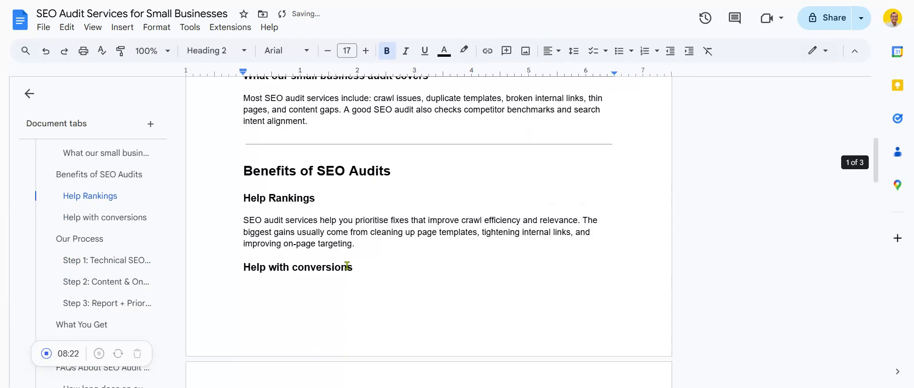
{"action": "scroll", "coordinate": [347, 266], "scroll_direction": "up", "scroll_amount": 3}
{"action": "scroll", "coordinate": [347, 265], "scroll_direction": "down", "scroll_amount": 3}
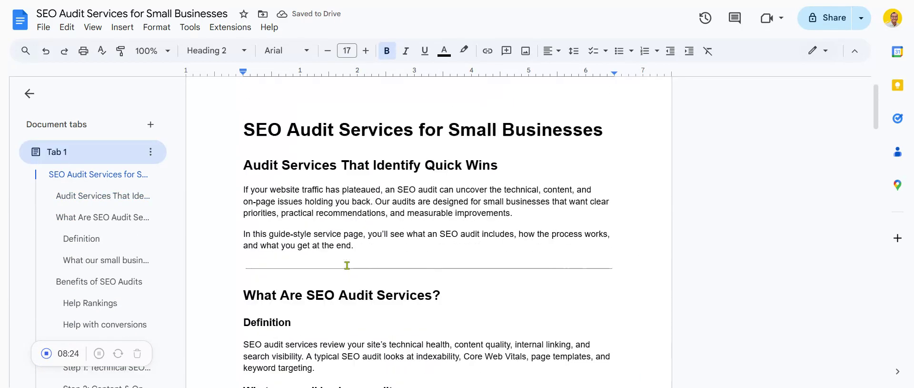
{"action": "scroll", "coordinate": [347, 266], "scroll_direction": "down", "scroll_amount": 1}
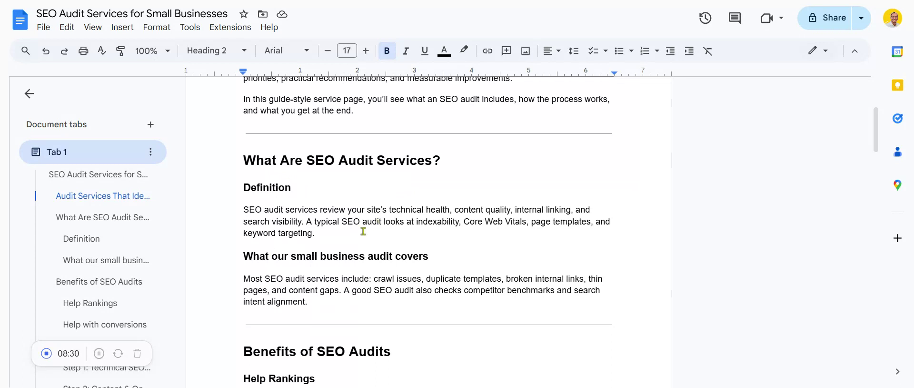
{"action": "left_click", "coordinate": [252, 187]}
{"action": "left_click", "coordinate": [336, 258]}
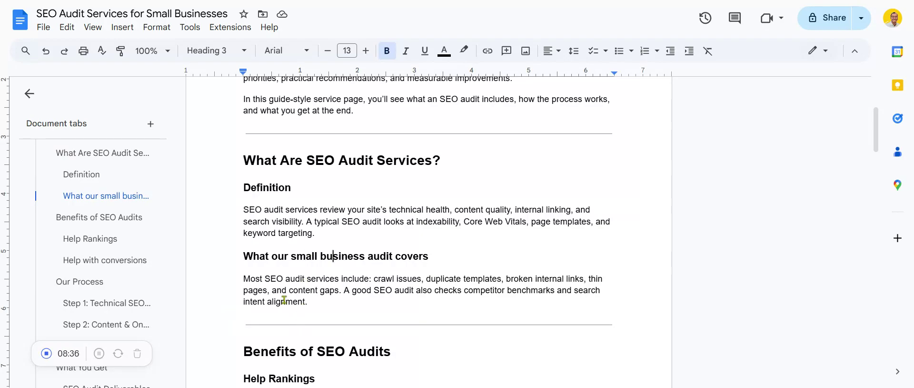
{"action": "scroll", "coordinate": [289, 288], "scroll_direction": "down", "scroll_amount": 1}
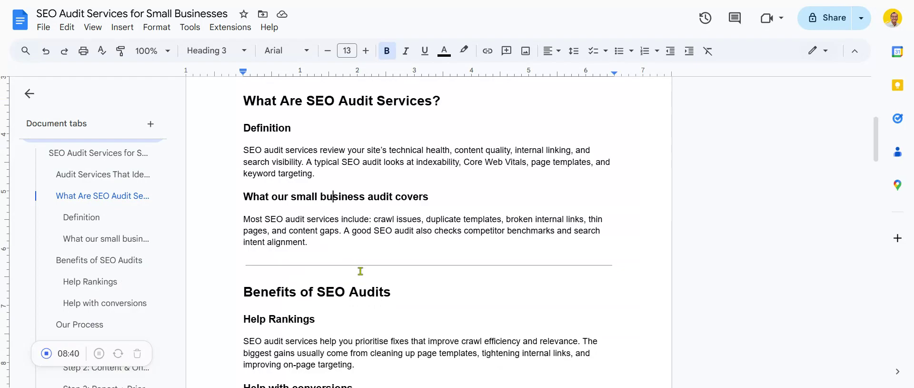
{"action": "scroll", "coordinate": [405, 302], "scroll_direction": "down", "scroll_amount": 1}
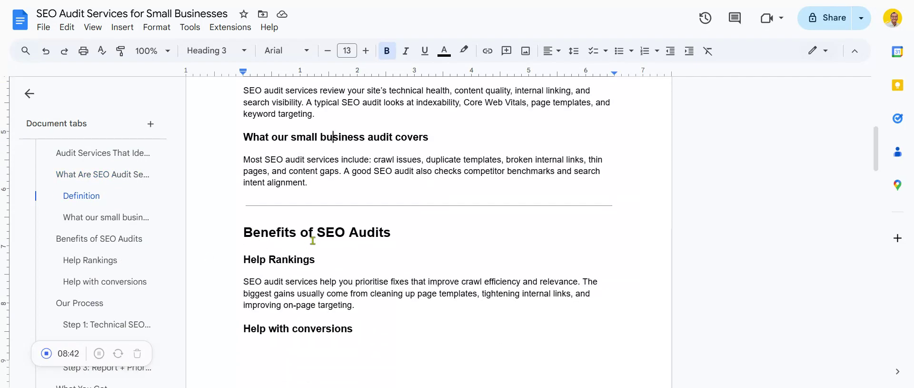
{"action": "scroll", "coordinate": [283, 259], "scroll_direction": "down", "scroll_amount": 1}
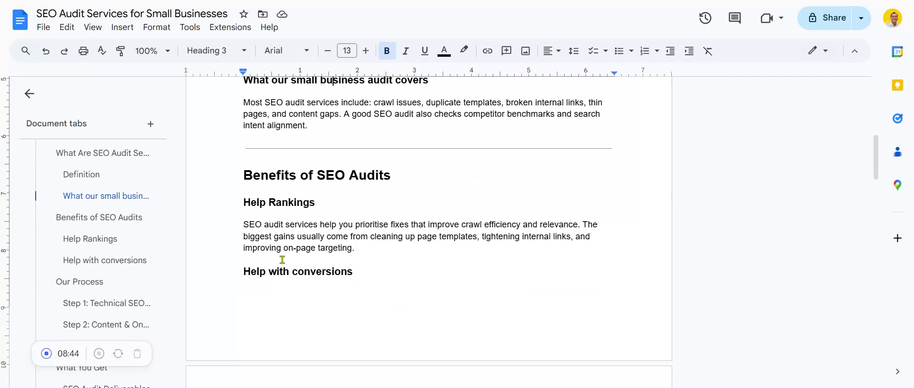
{"action": "scroll", "coordinate": [282, 260], "scroll_direction": "down", "scroll_amount": 1}
{"action": "scroll", "coordinate": [284, 273], "scroll_direction": "down", "scroll_amount": 2}
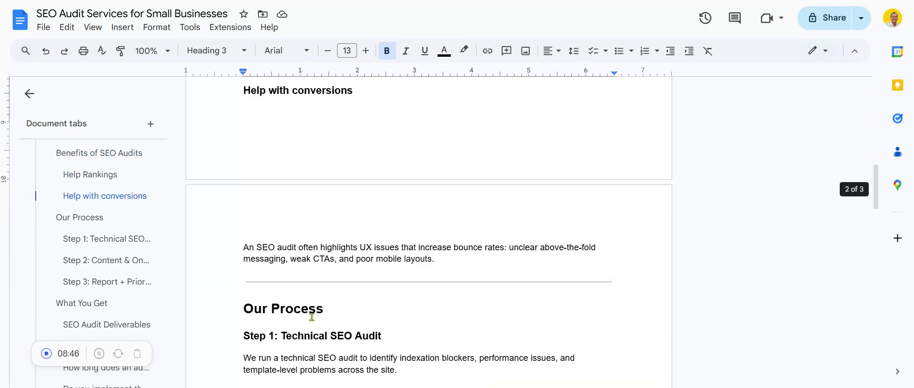
{"action": "scroll", "coordinate": [312, 317], "scroll_direction": "down", "scroll_amount": 3}
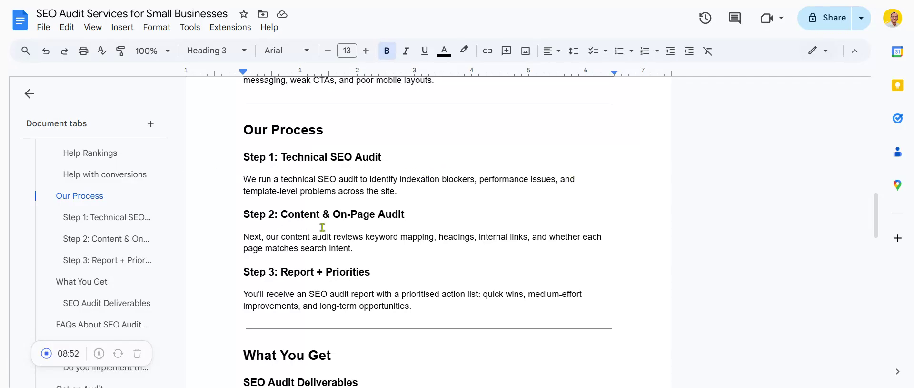
{"action": "scroll", "coordinate": [323, 227], "scroll_direction": "down", "scroll_amount": 1}
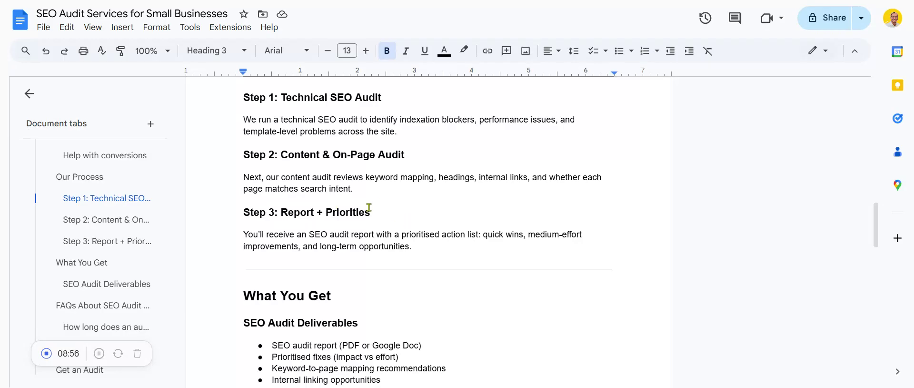
{"action": "scroll", "coordinate": [325, 257], "scroll_direction": "down", "scroll_amount": 3}
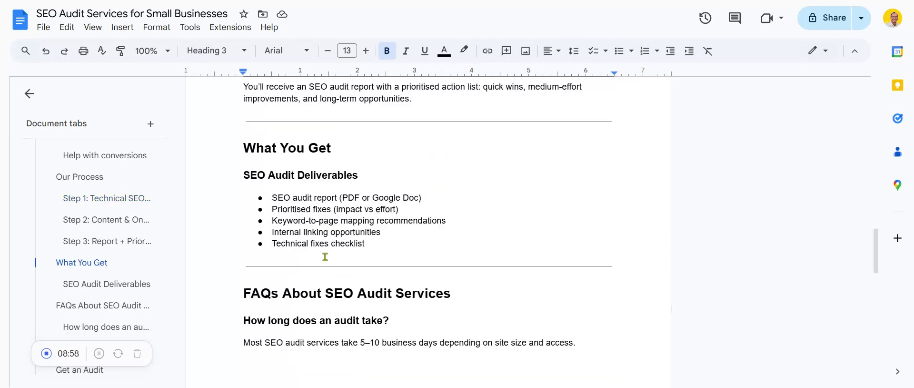
Recheck the page title, introduction, definition and audit coverage sections for natural keyword use
{"action": "scroll", "coordinate": [325, 257], "scroll_direction": "up", "scroll_amount": 12}
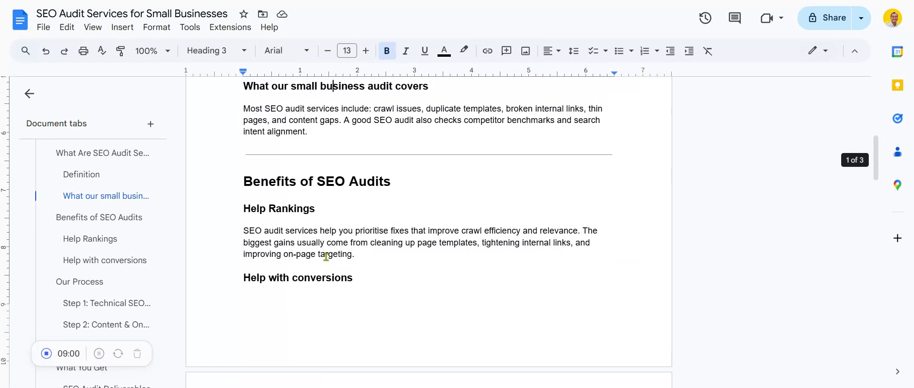
{"action": "scroll", "coordinate": [326, 257], "scroll_direction": "up", "scroll_amount": 10}
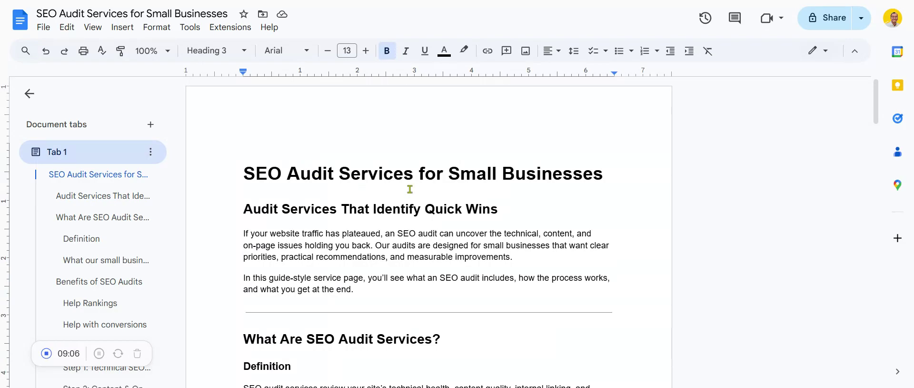
{"action": "scroll", "coordinate": [323, 279], "scroll_direction": "down", "scroll_amount": 1}
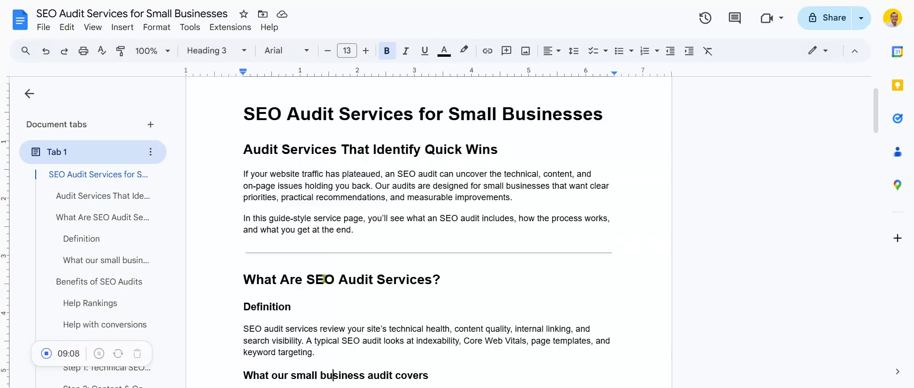
{"action": "scroll", "coordinate": [325, 271], "scroll_direction": "down", "scroll_amount": 1}
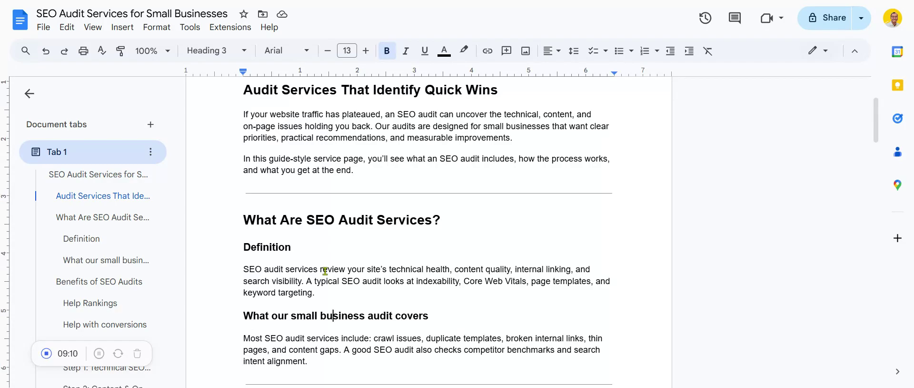
{"action": "scroll", "coordinate": [325, 267], "scroll_direction": "down", "scroll_amount": 1}
{"action": "scroll", "coordinate": [325, 271], "scroll_direction": "up", "scroll_amount": 1}
{"action": "scroll", "coordinate": [325, 270], "scroll_direction": "up", "scroll_amount": 2}
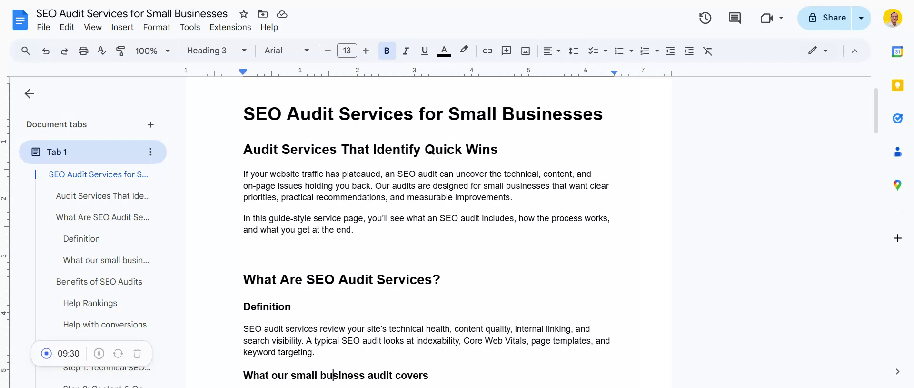
{"action": "scroll", "coordinate": [299, 295], "scroll_direction": "up", "scroll_amount": 2}
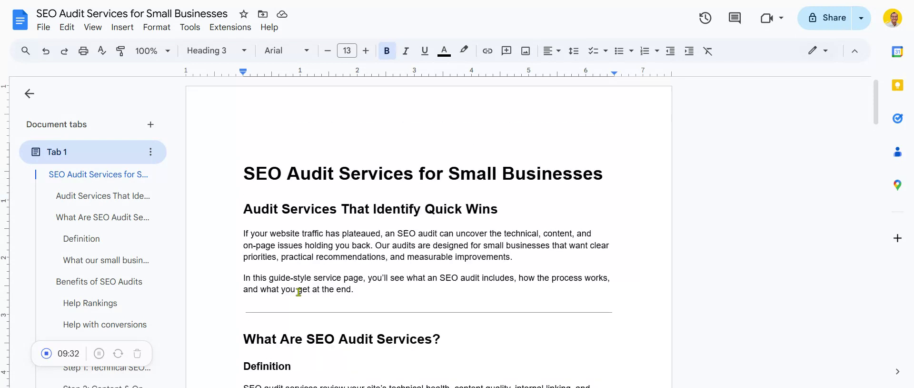